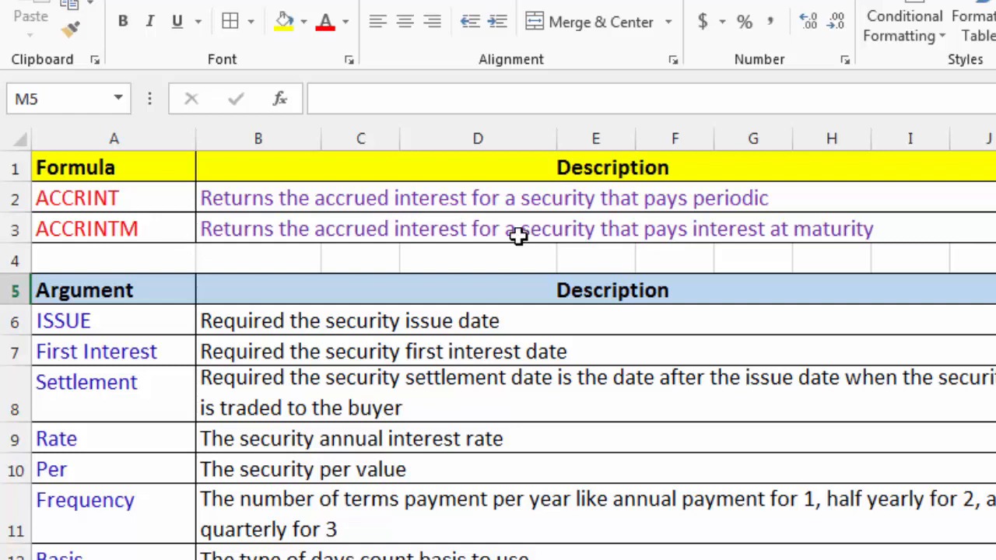
pyautogui.click(123, 264)
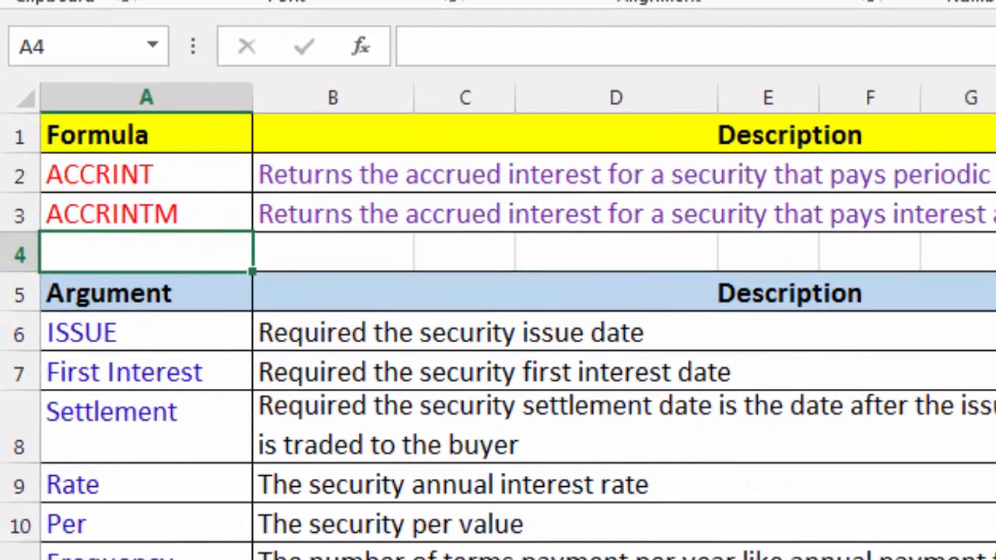
pyautogui.write('=accrint')
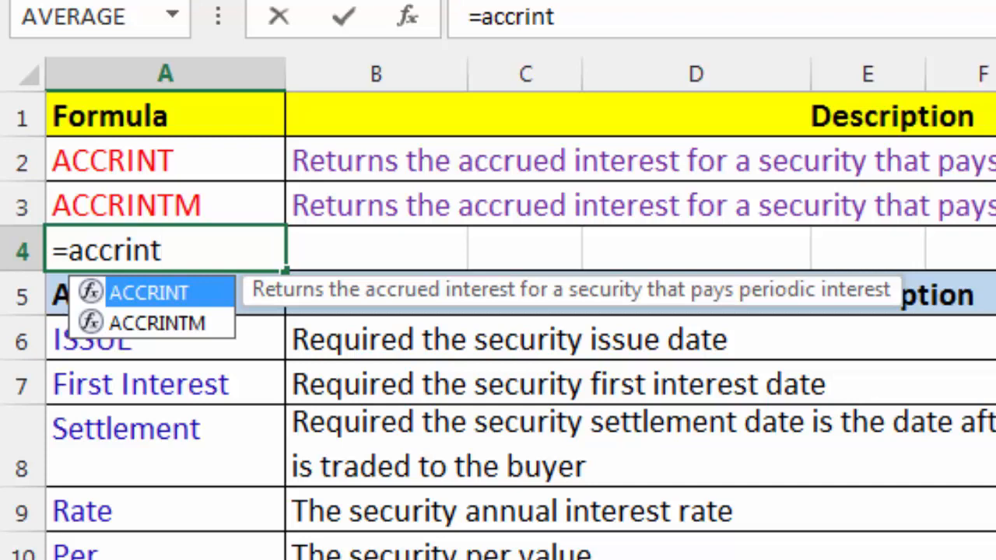
pyautogui.write('(')
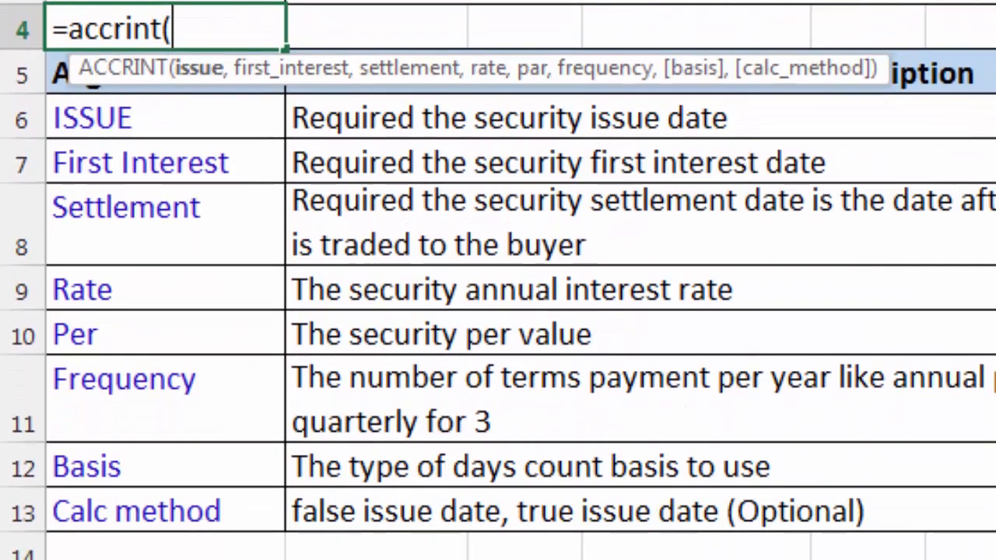
pyautogui.press('Escape')
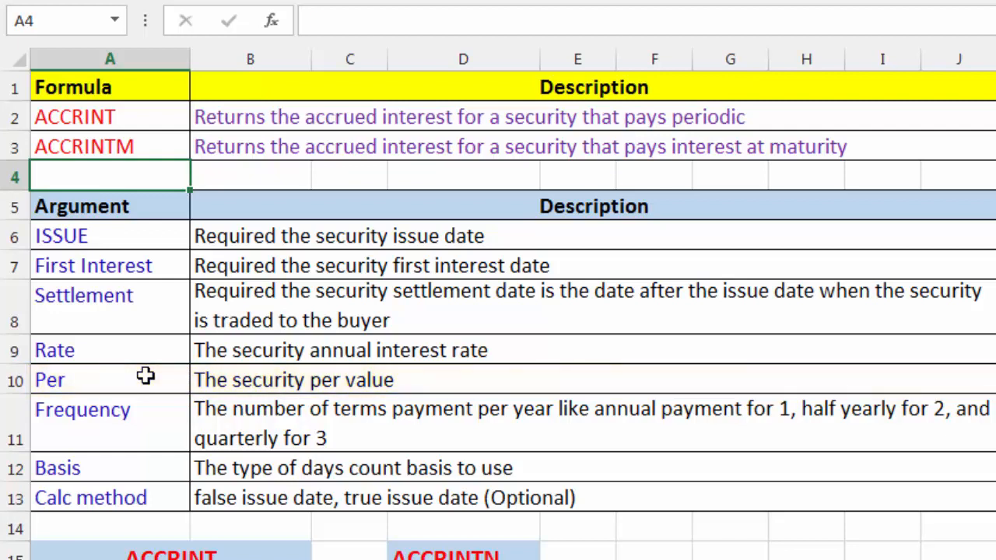
# - Correct "Per" to "Par" in the argument name in A10 and in its description in B10
pyautogui.click(146, 376)
pyautogui.doubleClick(145, 375)
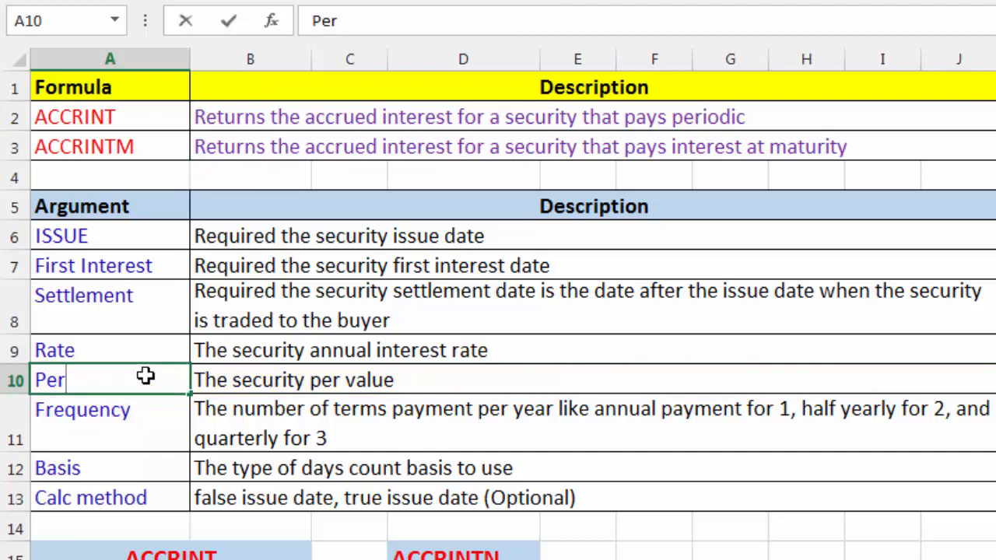
pyautogui.press('Left')
pyautogui.press('BackSpace')
pyautogui.write('a')
pyautogui.press('Return')
pyautogui.press('Up')
pyautogui.press('Right')
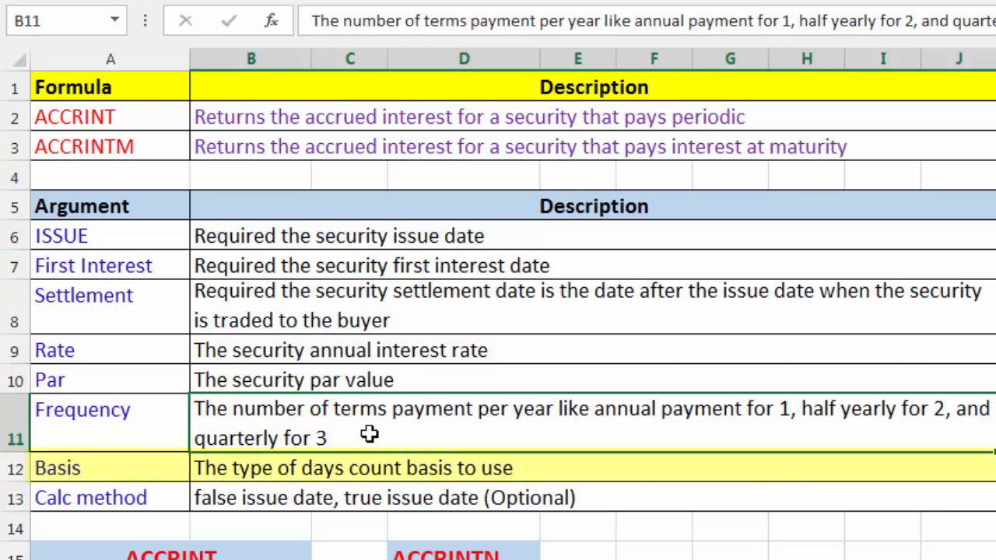
# - Correct the label in A17 of the ACCRINT example table to "Par Value"
pyautogui.click(544, 468)
pyautogui.scroll(-1, 782, 469)
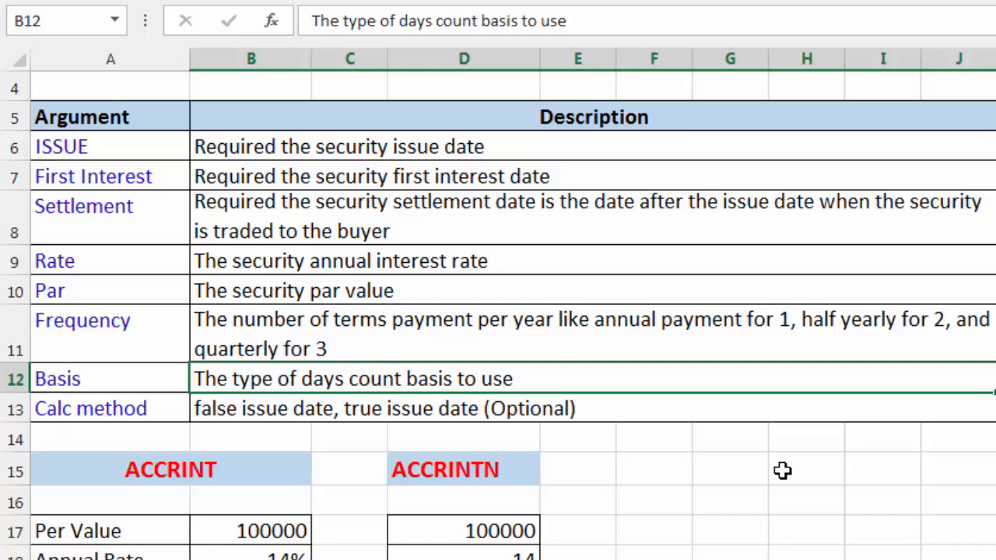
pyautogui.scroll(-3, 782, 470)
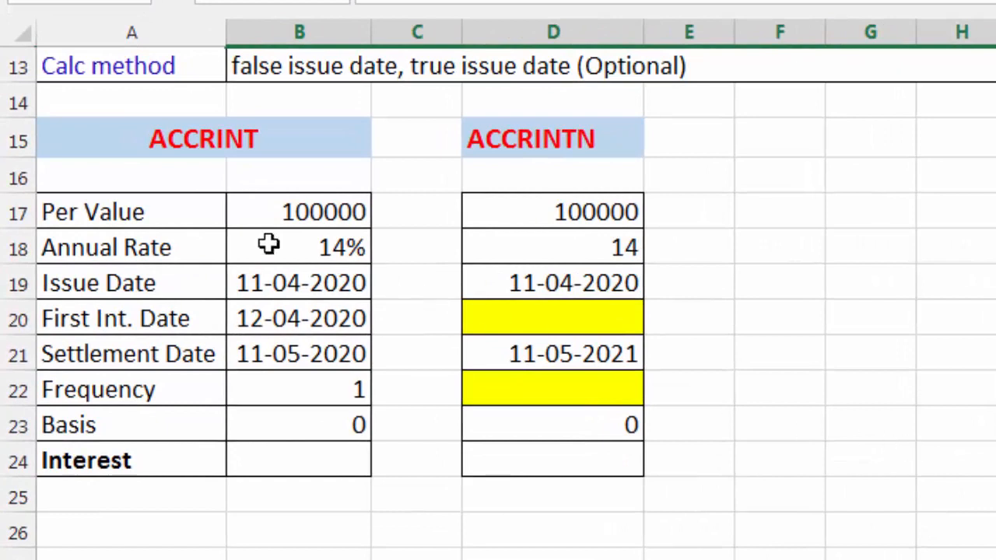
pyautogui.click(150, 211)
pyautogui.press('F2')
pyautogui.press('Left')
pyautogui.press('Left')
pyautogui.press('Left')
pyautogui.press('Left')
pyautogui.press('Left')
pyautogui.press('Left')
pyautogui.press('Left')
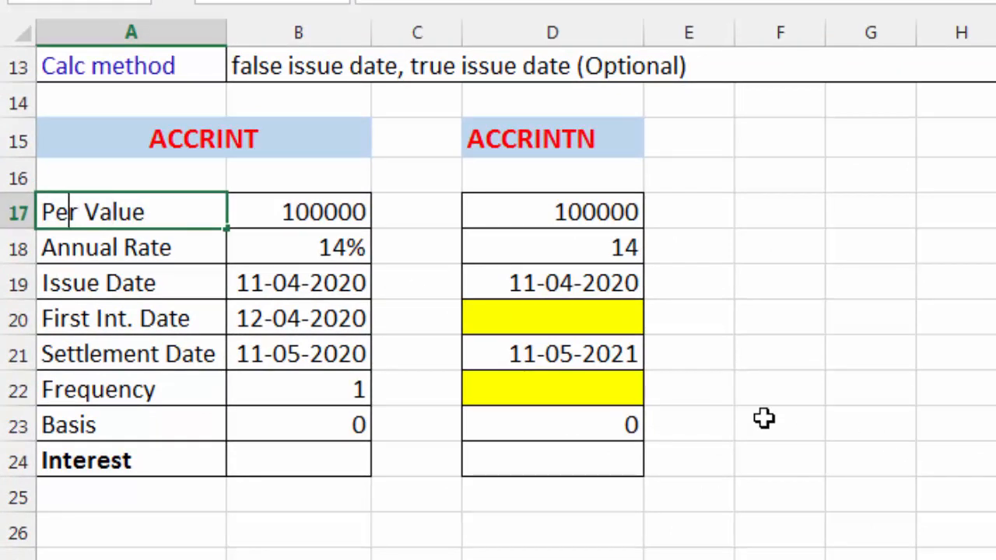
pyautogui.press('BackSpace')
pyautogui.write('a')
pyautogui.press('Return')
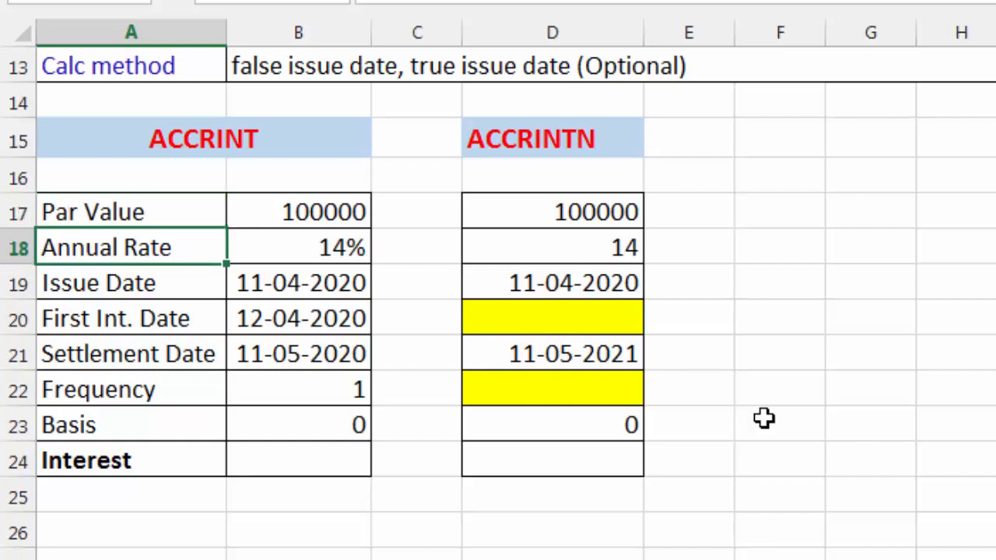
# - Review the ACCRINT example's values in B17 to B23, from par value down to basis
pyautogui.press('Up')
pyautogui.press('Right')
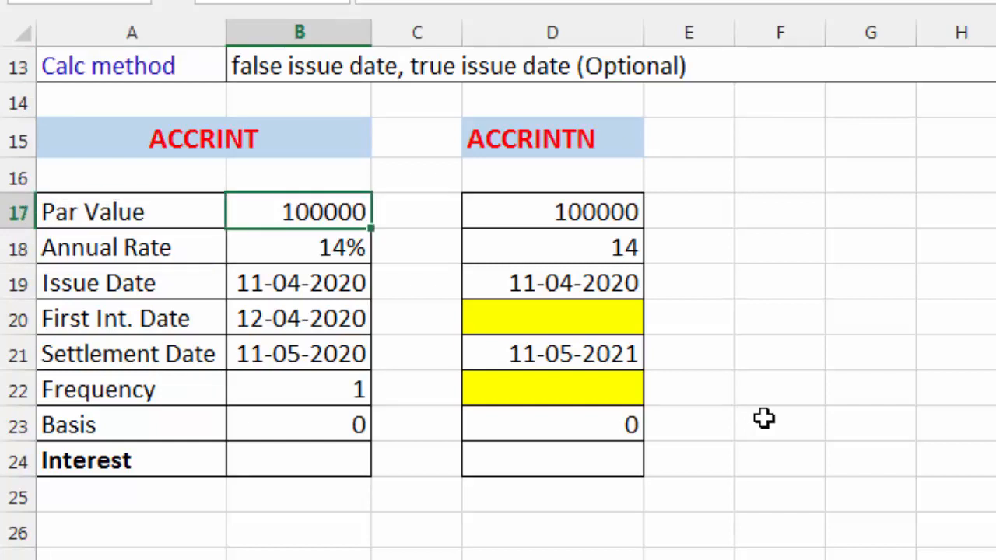
pyautogui.press('Down')
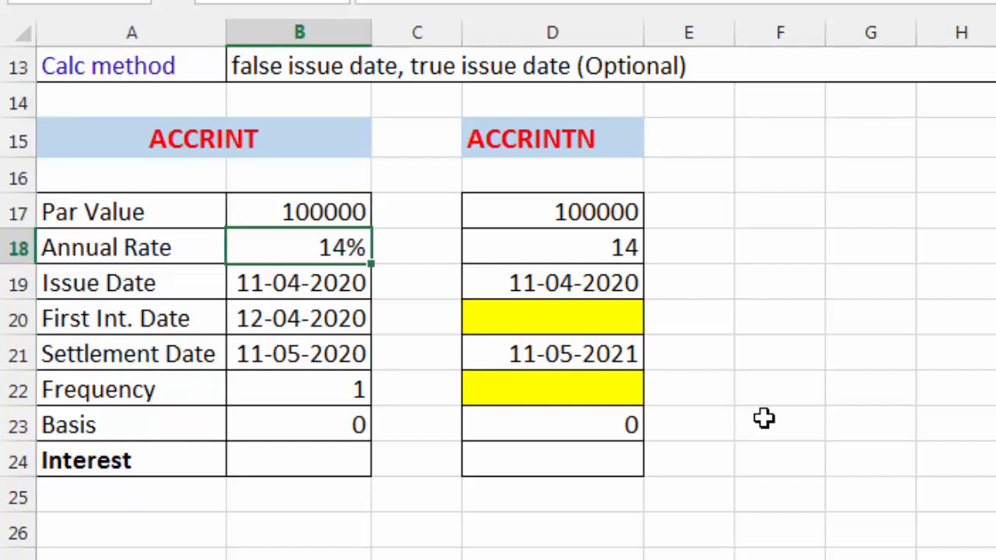
pyautogui.press('Down')
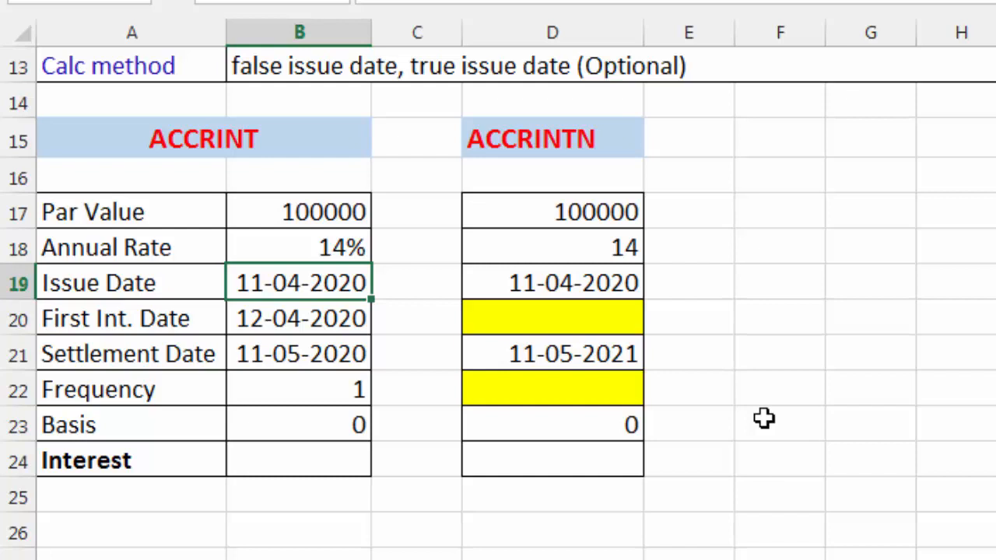
pyautogui.press('Down')
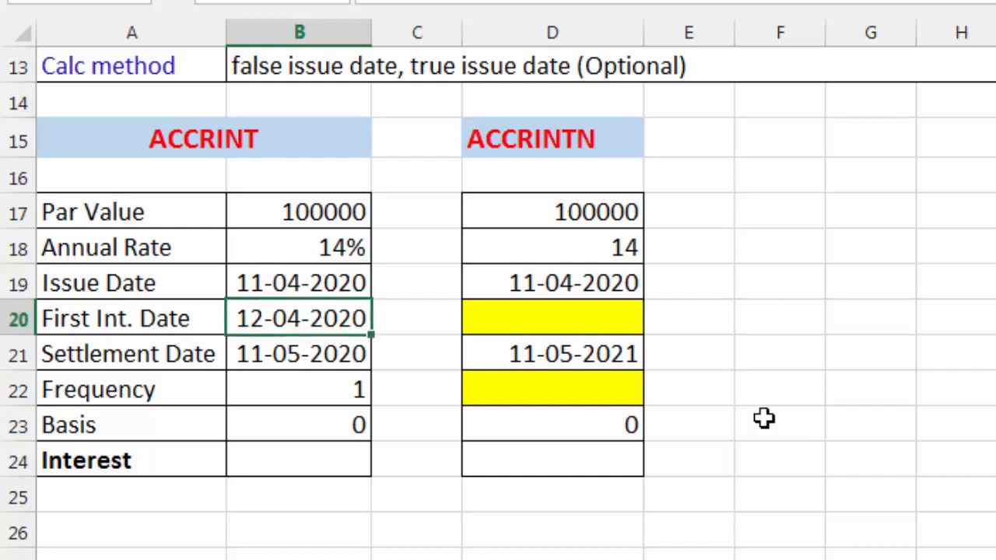
pyautogui.press('Down')
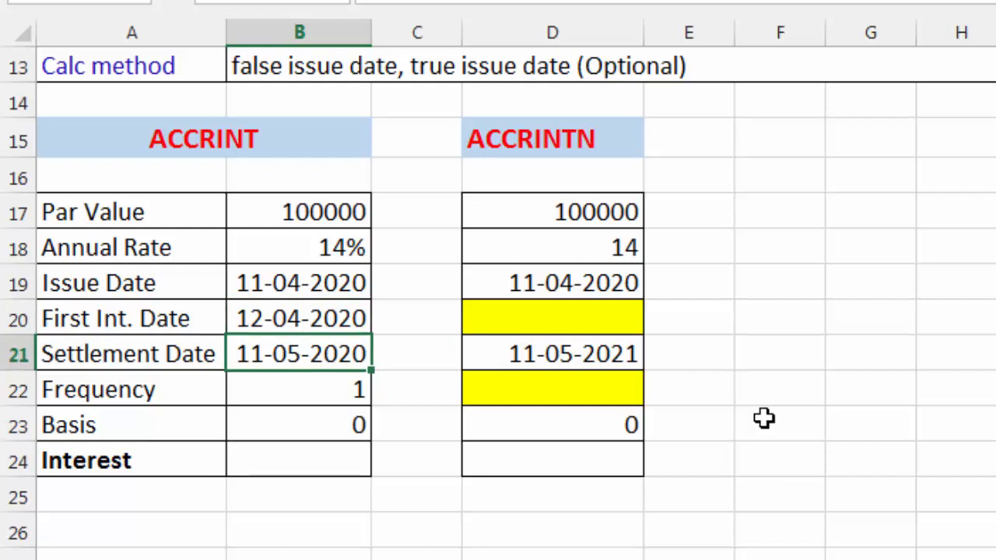
pyautogui.press('Down')
pyautogui.press('Down')
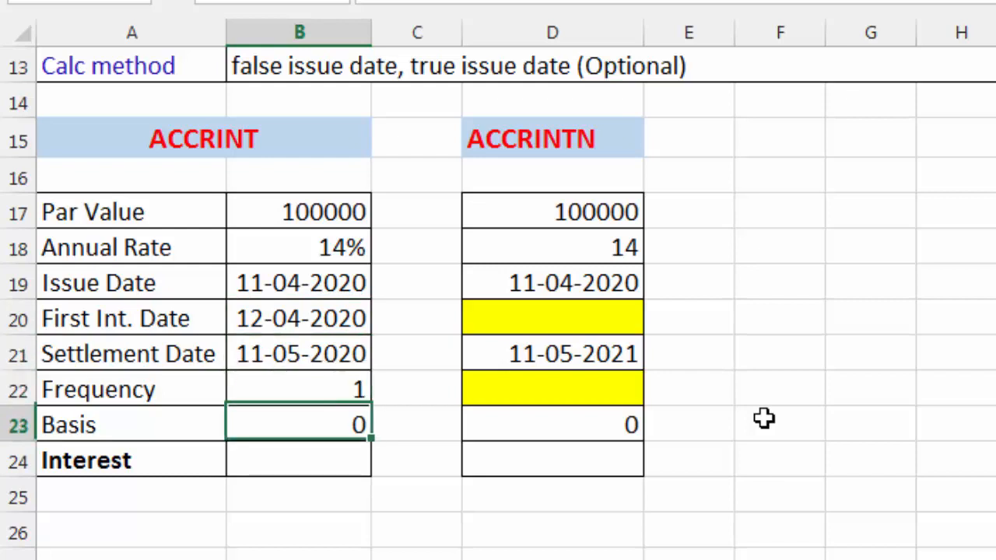
pyautogui.press('Up')
pyautogui.press('Down')
pyautogui.press('Up')
pyautogui.press('Down')
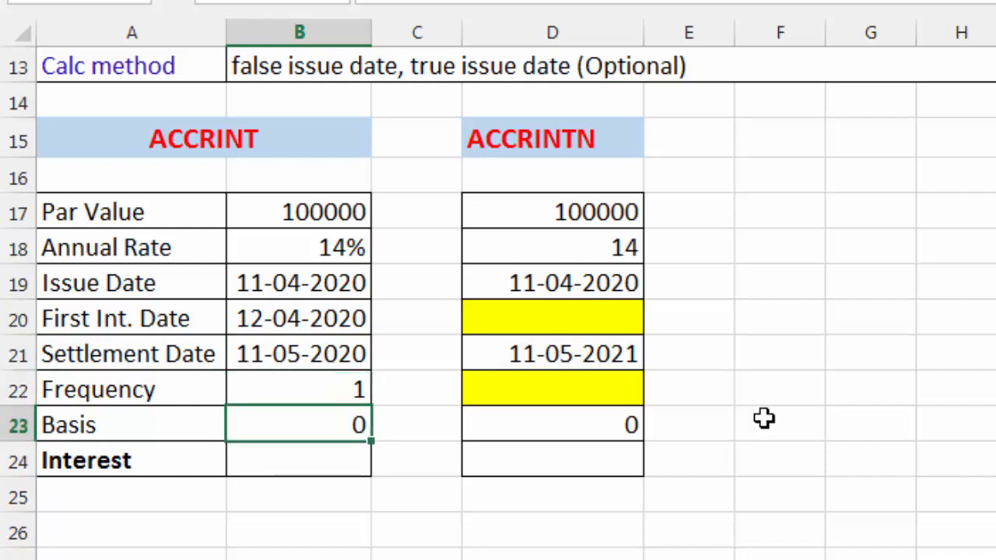
# - Start an ACCRINT formula in B24 with B19 as issue date, B20 as first interest date and B21 as settlement date
pyautogui.press('Down')
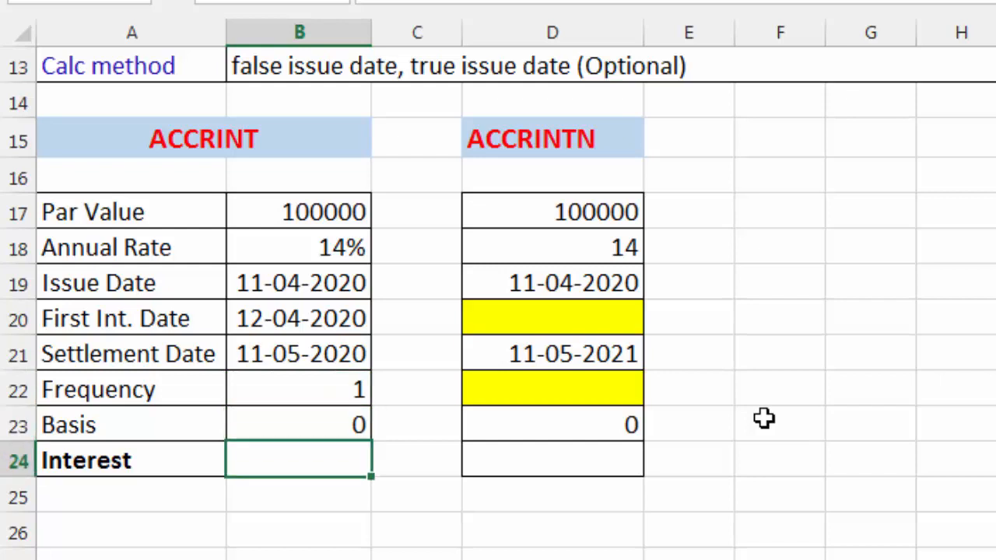
pyautogui.write('=')
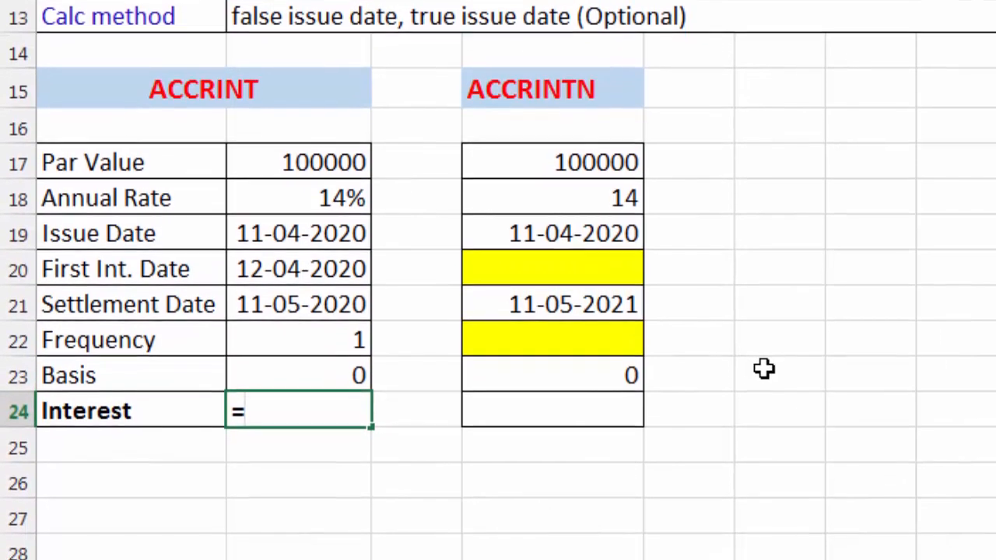
pyautogui.write('acc')
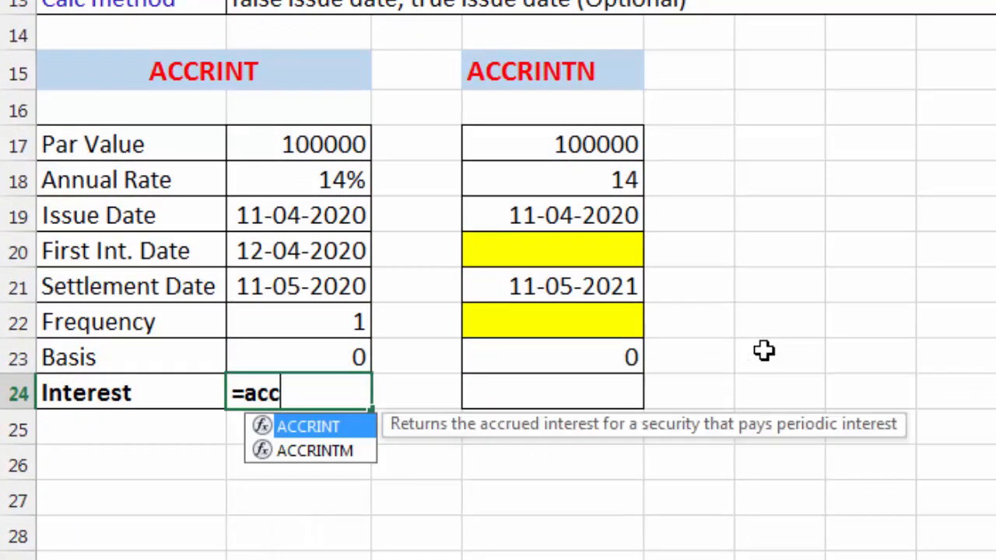
pyautogui.write('rint(')
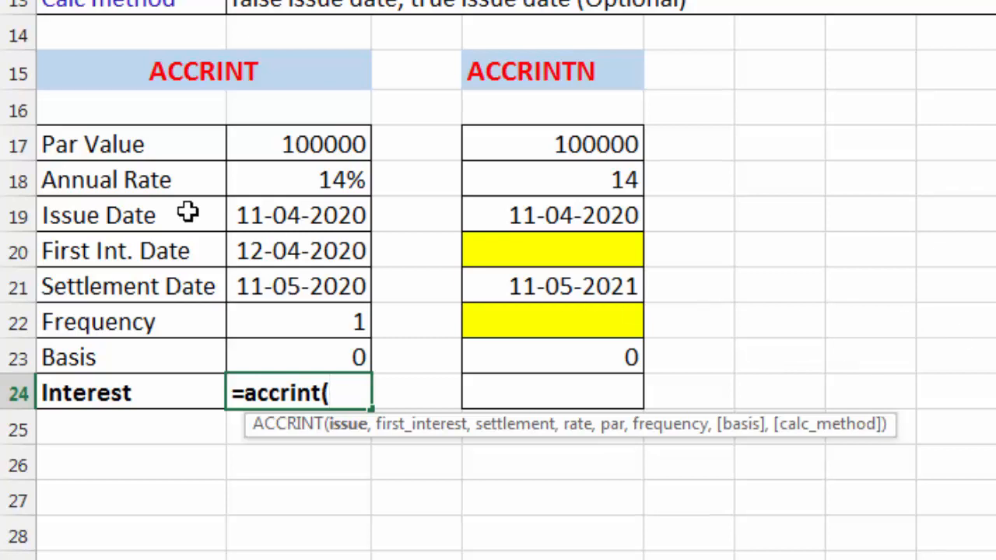
pyautogui.click(280, 213)
pyautogui.write(',')
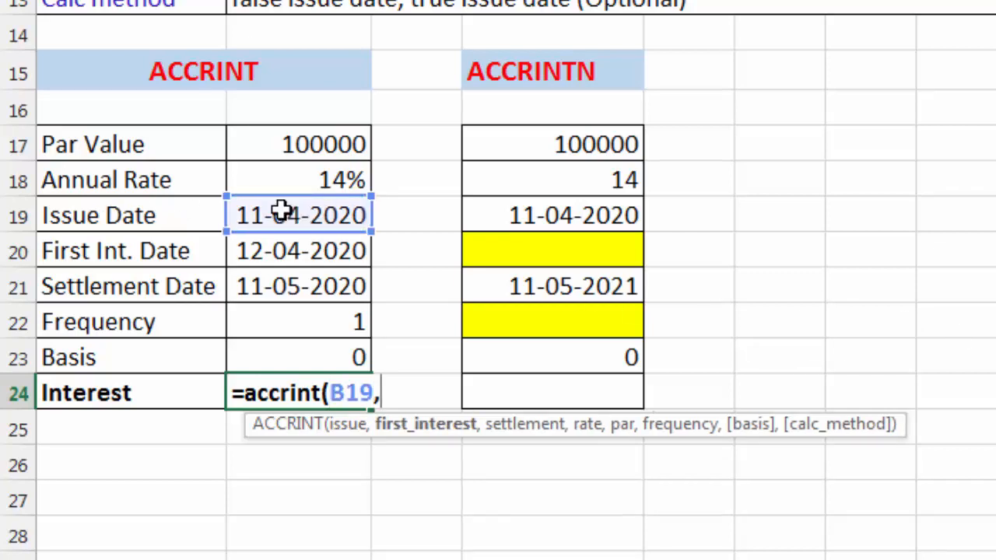
pyautogui.click(309, 246)
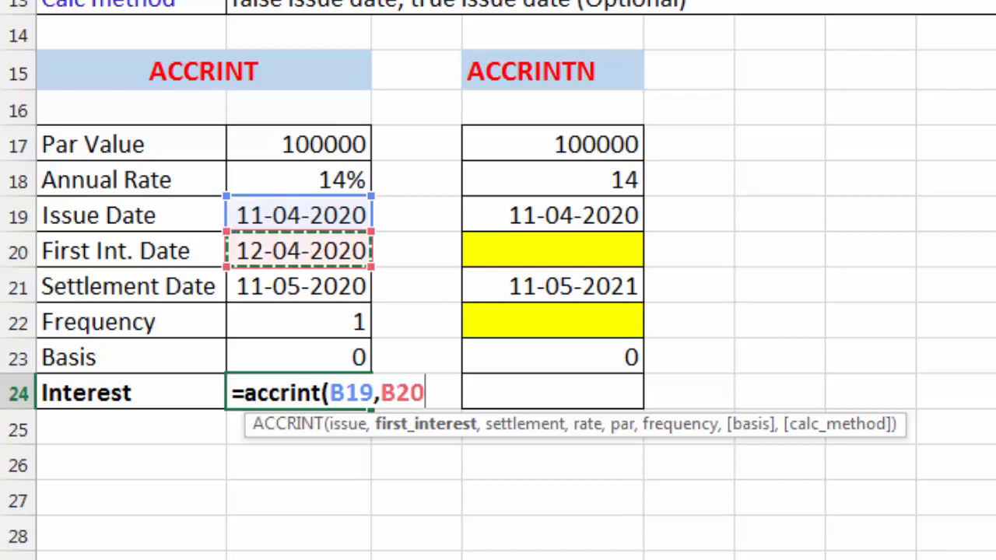
pyautogui.write(',')
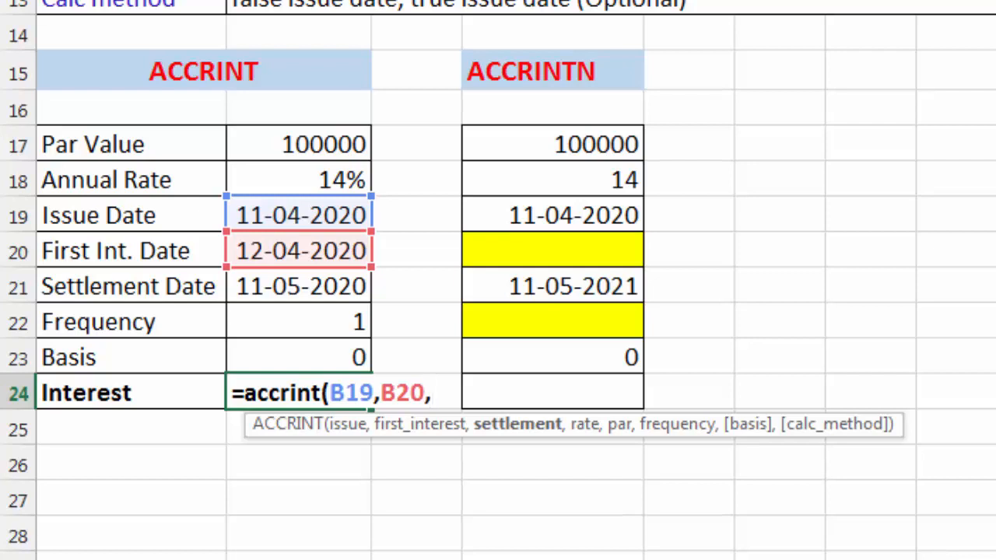
pyautogui.click(322, 290)
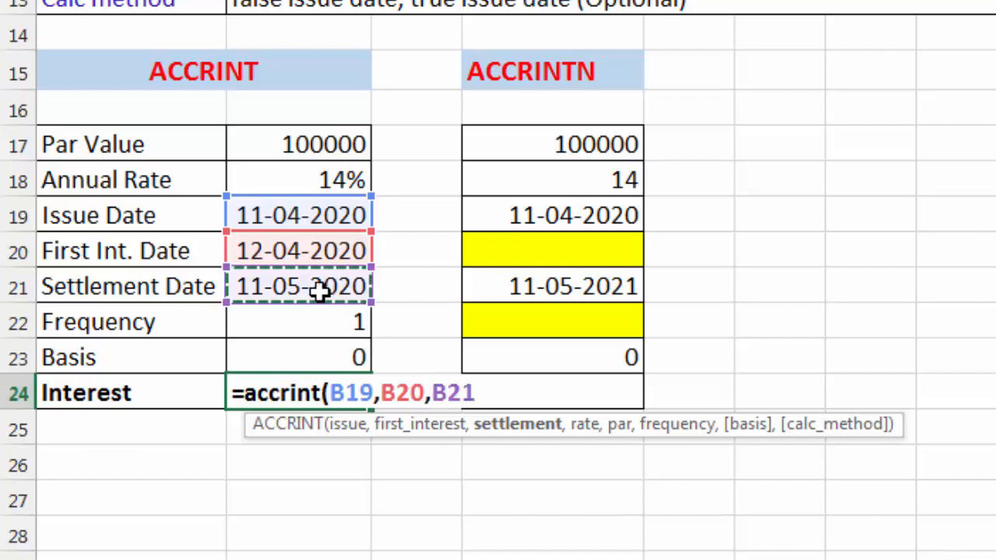
pyautogui.write(',')
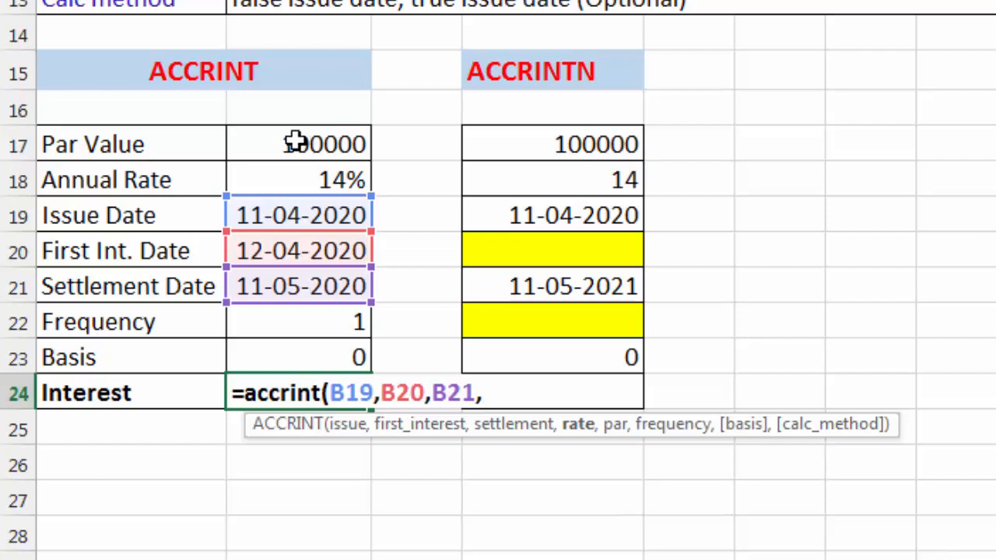
# - Add B18 as the rate, B17 as the par value and 1 - Annual as the frequency to the ACCRINT formula
pyautogui.click(278, 180)
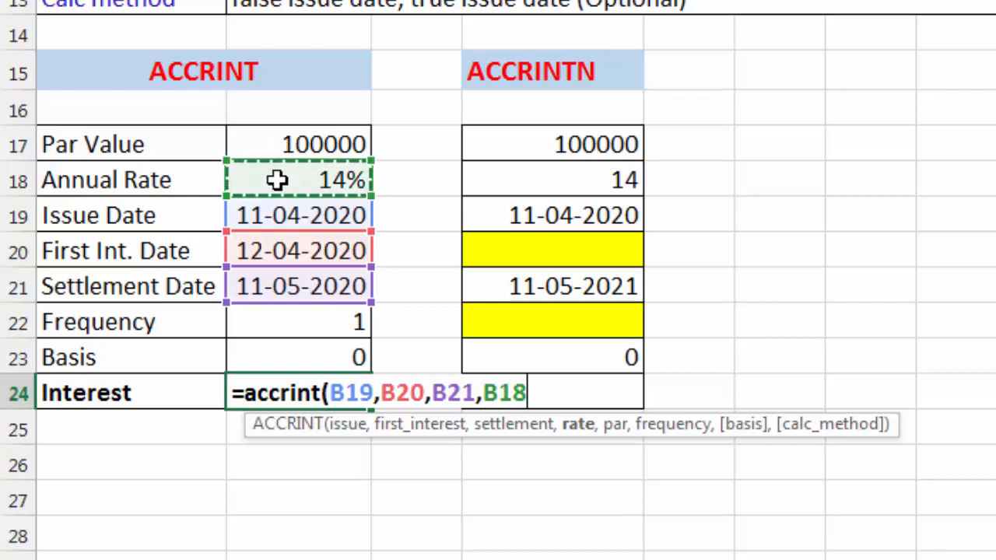
pyautogui.write(',')
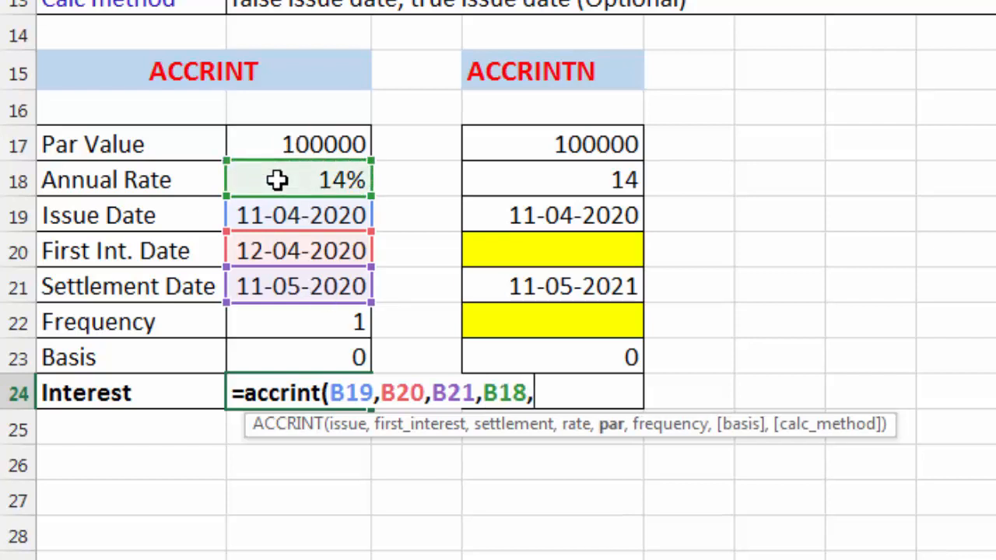
pyautogui.click(300, 140)
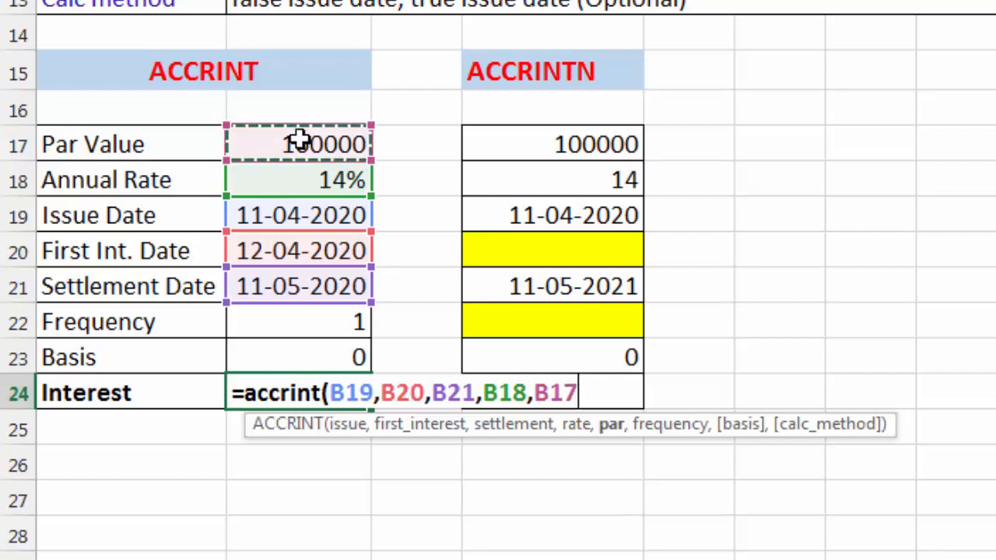
pyautogui.write(',')
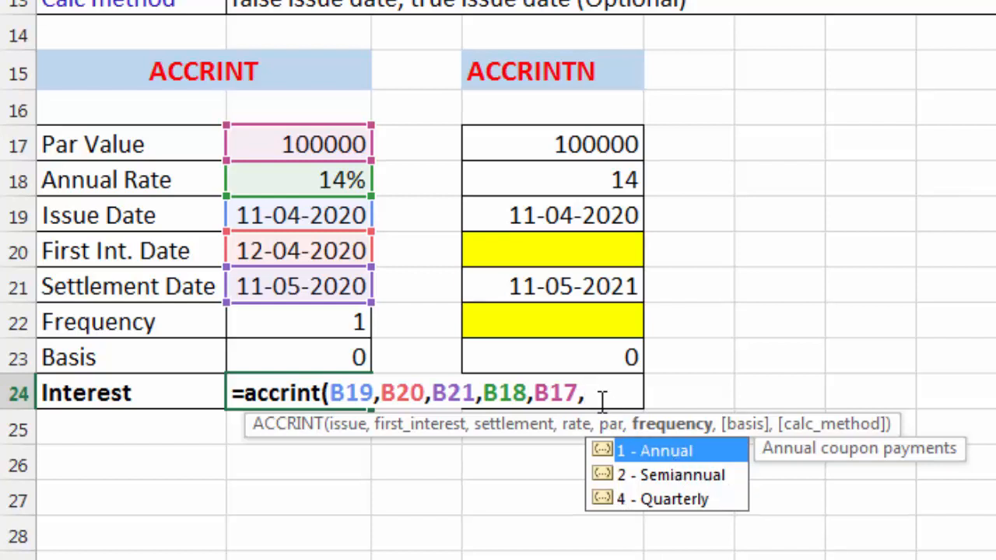
pyautogui.doubleClick(658, 448)
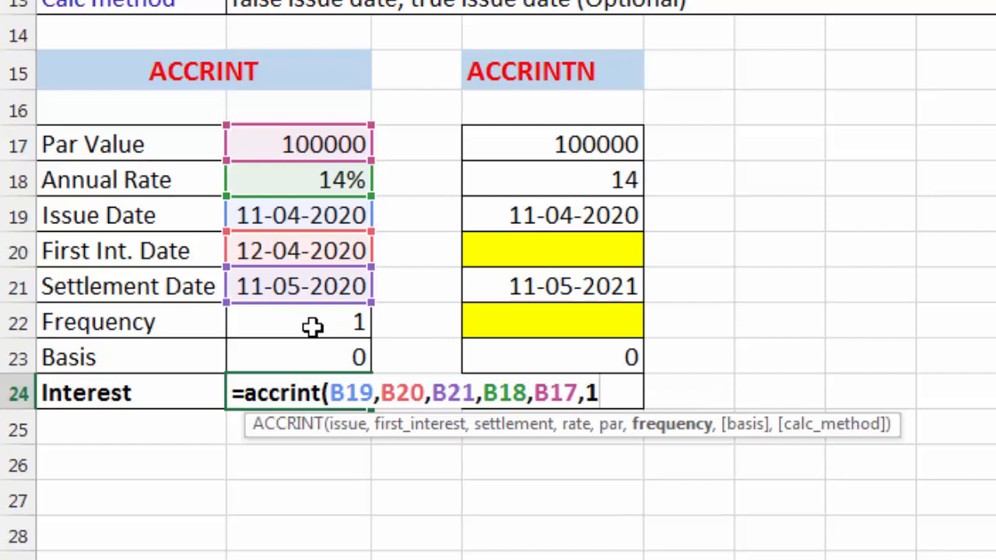
pyautogui.write(',')
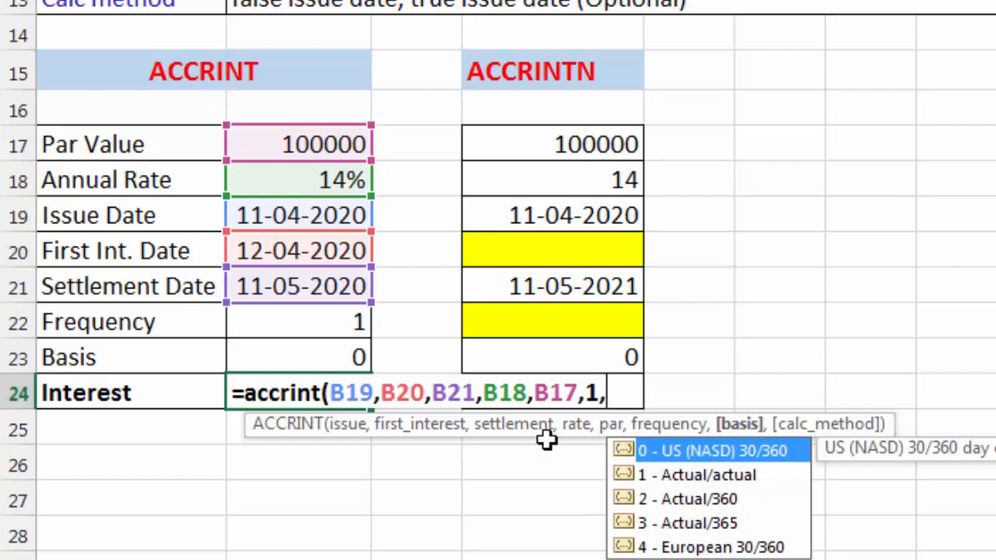
# - Supply the ACCRINT formula's basis argument as a reference to cell B23
pyautogui.doubleClick(670, 447)
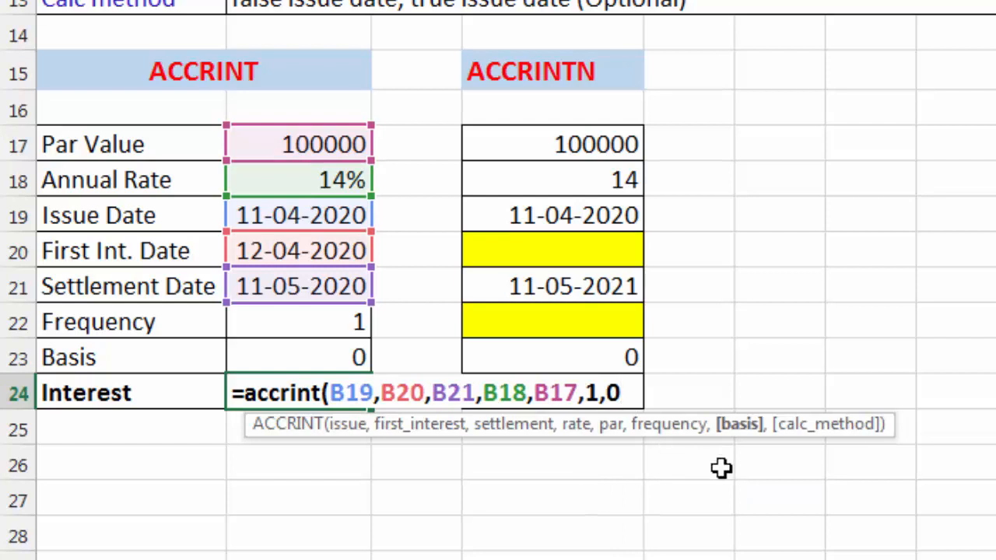
pyautogui.press('BackSpace')
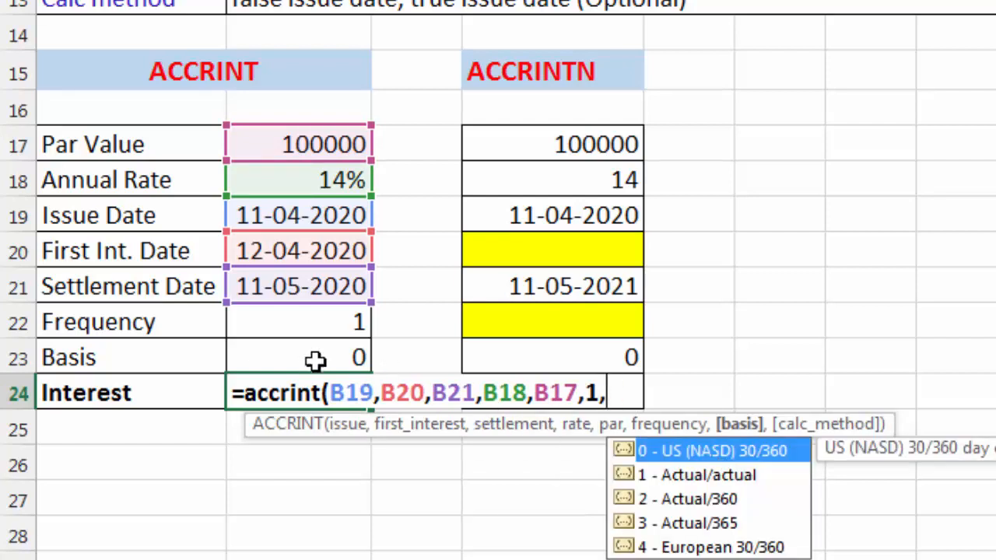
pyautogui.click(318, 359)
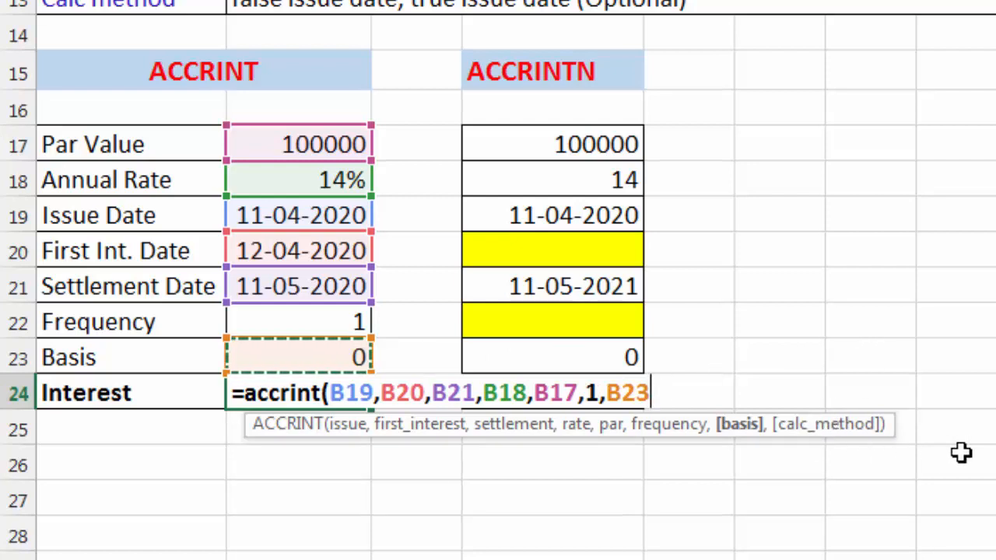
# - Close the ACCRINT formula in B24 after its basis argument and enter it to calculate the interest
pyautogui.write(')')
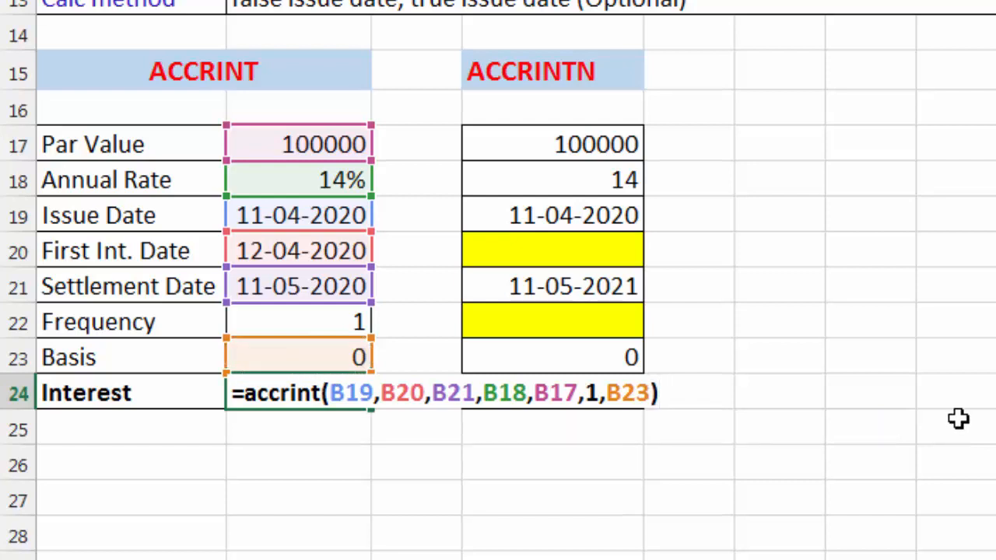
pyautogui.press('Return')
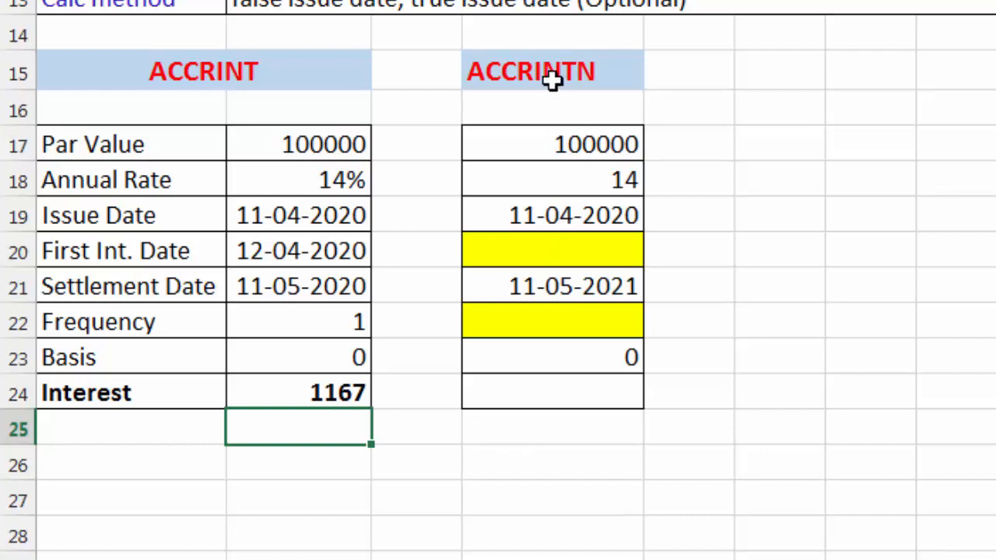
# - Correct the second example's heading in D15 to ACCRINTM
pyautogui.click(552, 70)
pyautogui.press('F2')
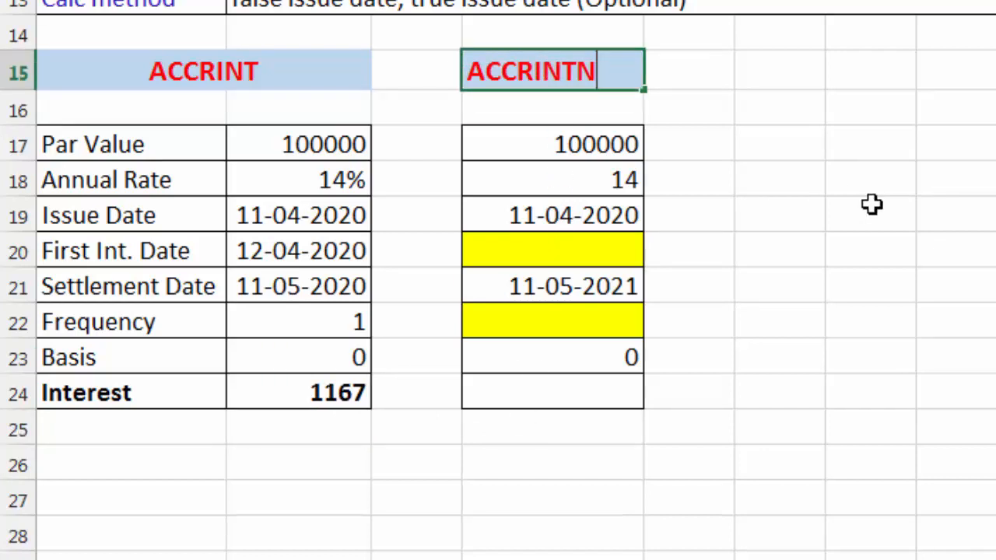
pyautogui.press('BackSpace')
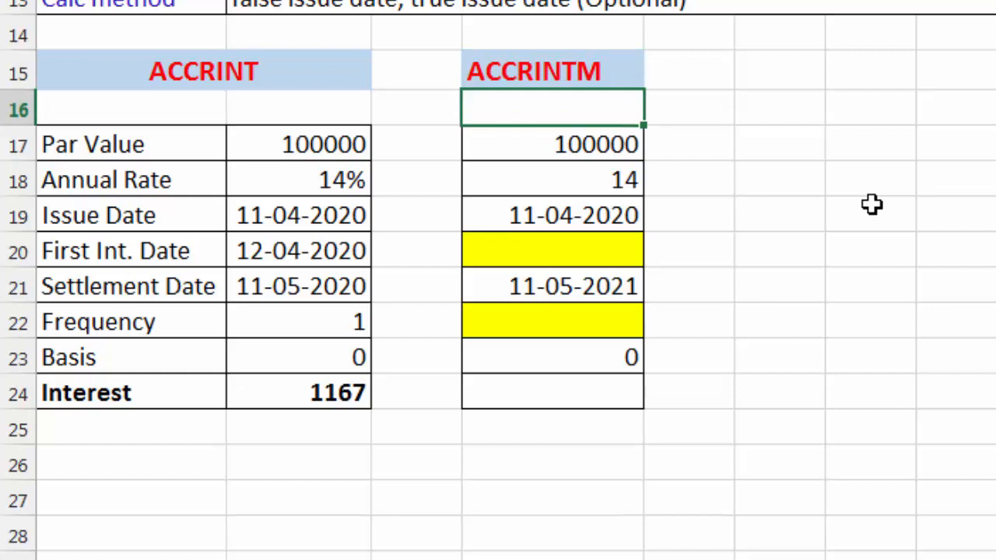
pyautogui.click(805, 224)
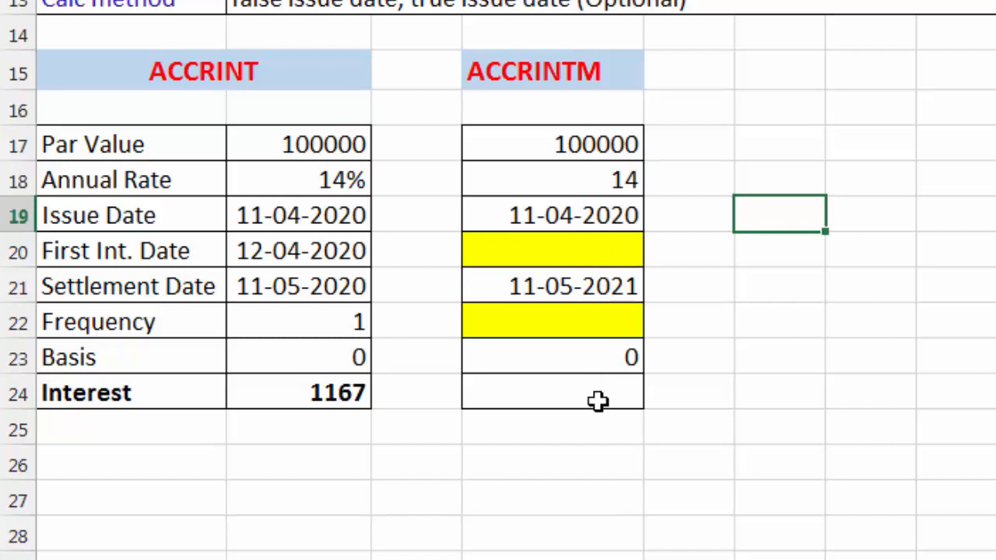
# - Set the ACCRINTM example's annual rate in D18 to 14%
pyautogui.click(599, 183)
pyautogui.press('F2')
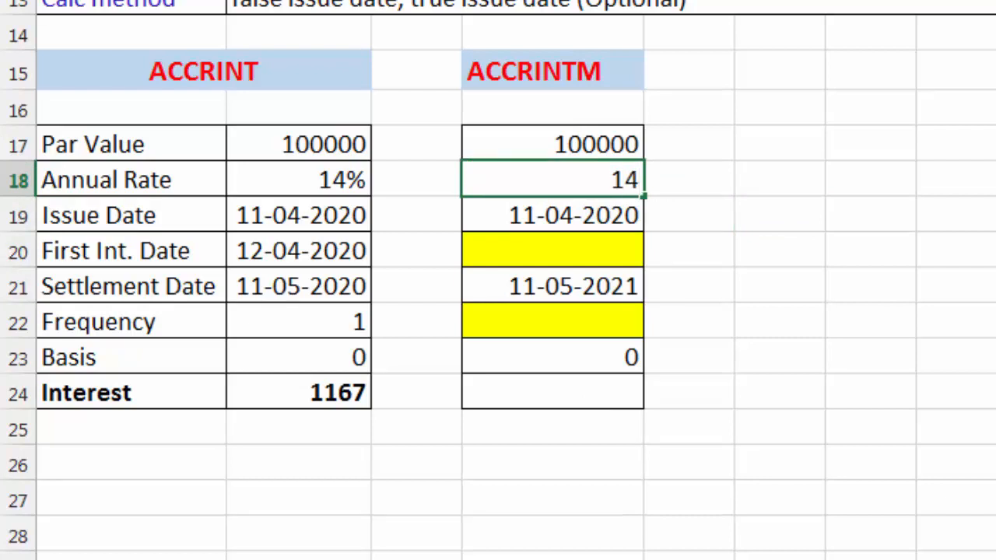
pyautogui.write('%')
pyautogui.press('Return')
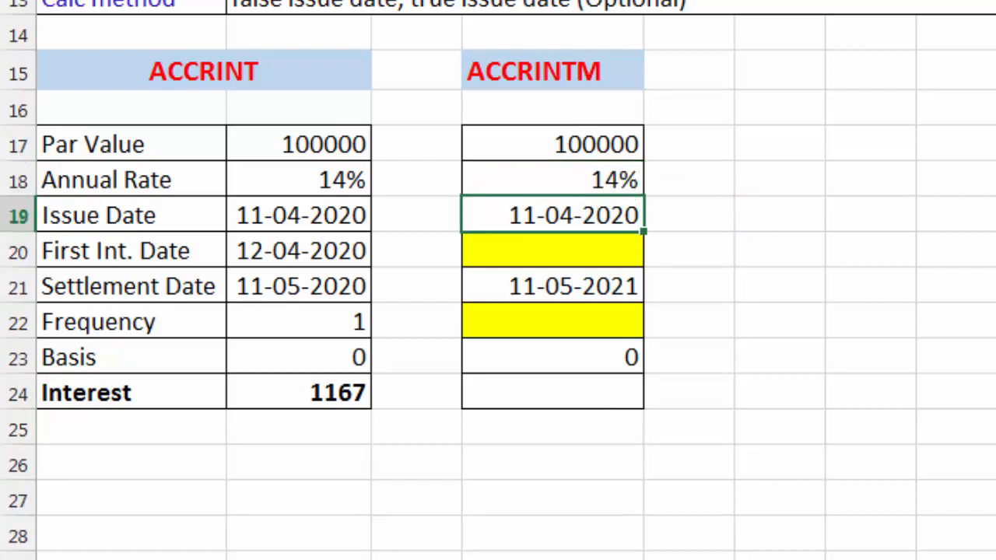
# - Examine the yellow first interest date and frequency cells, D20 and D22, in the ACCRINTM example
pyautogui.click(542, 251)
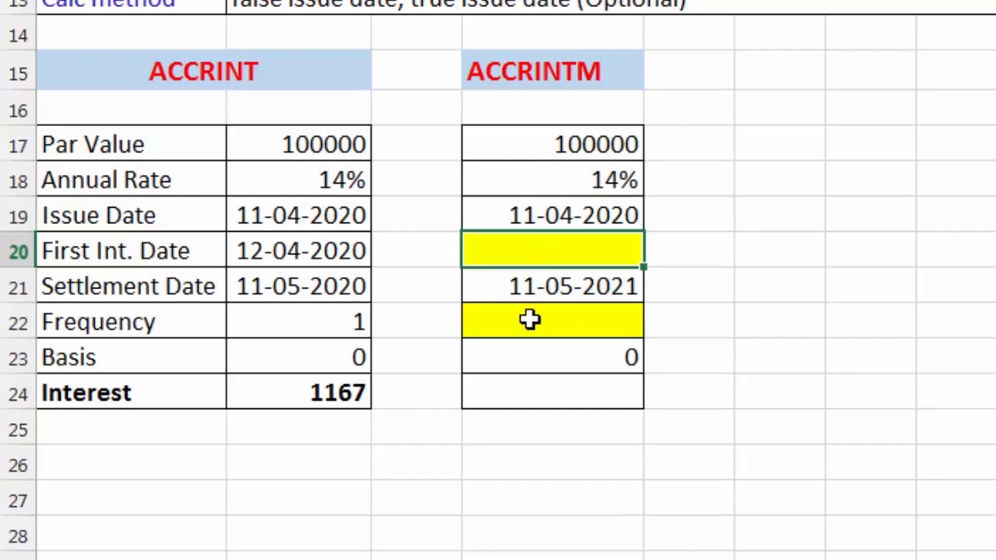
pyautogui.click(530, 318)
pyautogui.click(531, 256)
pyautogui.click(538, 319)
pyautogui.click(535, 251)
pyautogui.click(542, 309)
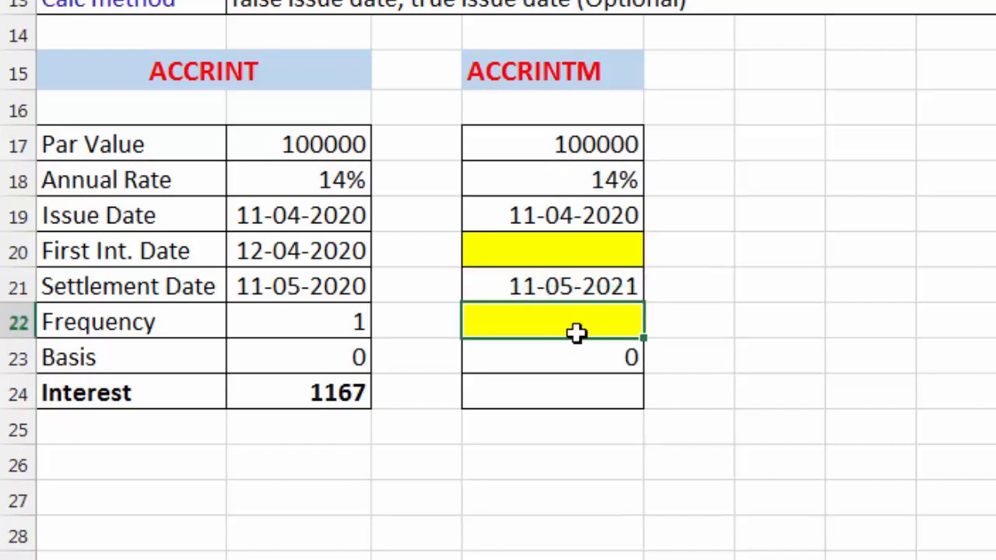
# - Start an ACCRINTM formula in D24 with D19 as the issue date and D21 as the settlement date
pyautogui.click(569, 387)
pyautogui.write('=ac')
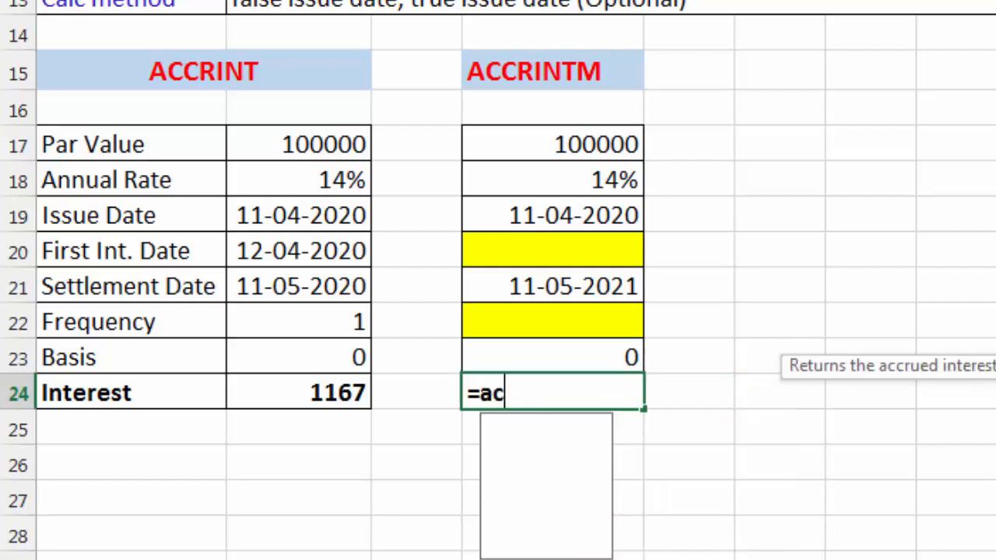
pyautogui.write('crint')
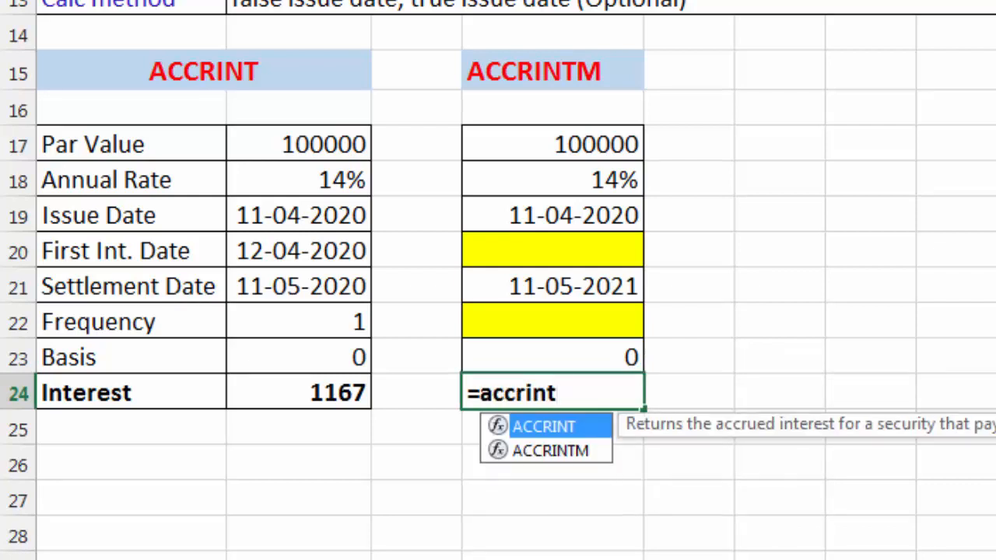
pyautogui.write('m(')
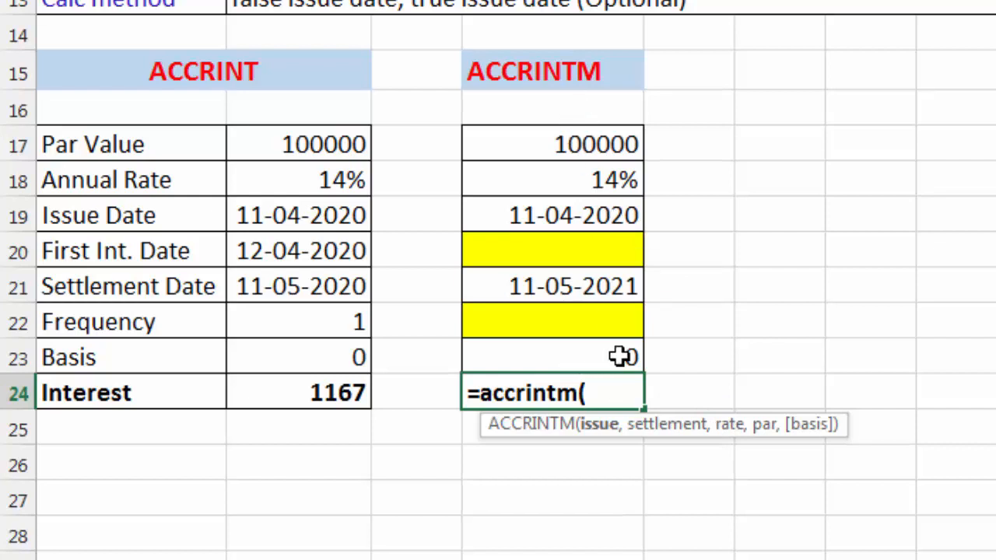
pyautogui.click(559, 214)
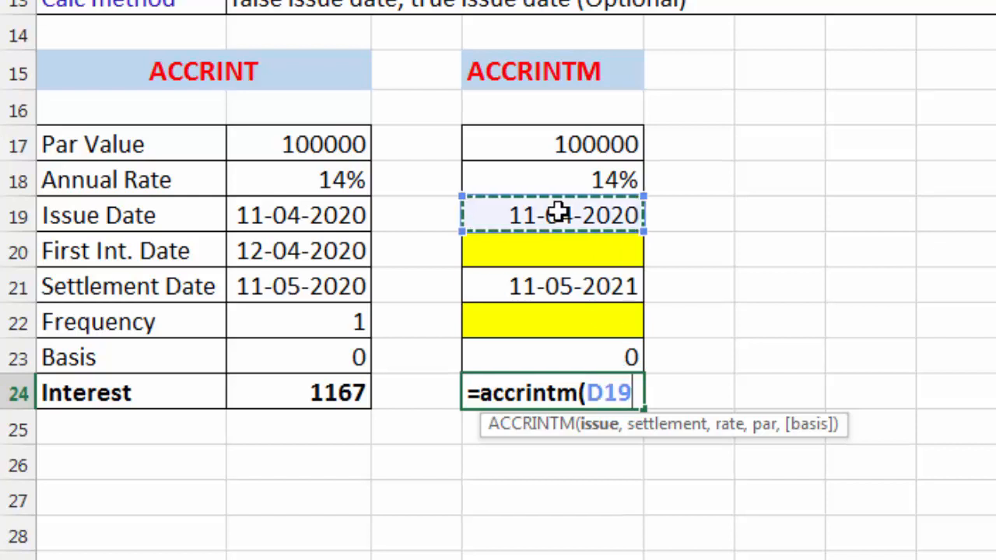
pyautogui.write(',')
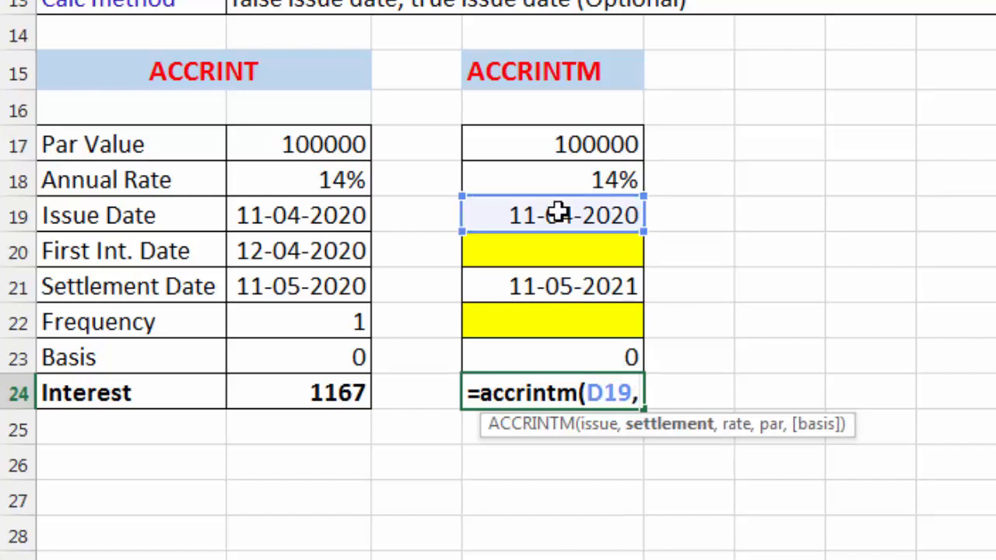
pyautogui.click(564, 283)
pyautogui.write(',')
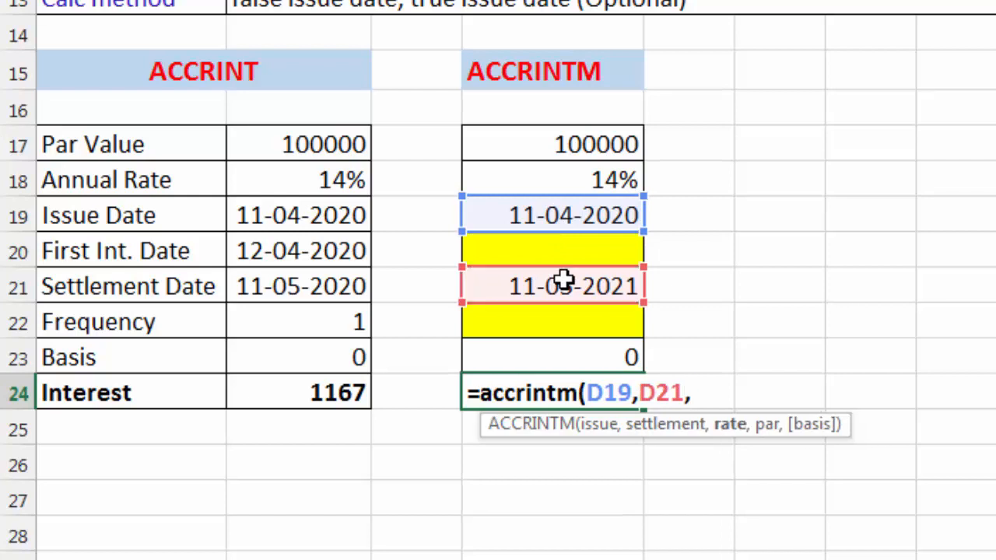
# - Complete the ACCRINTM formula with D18 as the rate, D17 as the par value and D23 as the basis
pyautogui.click(571, 180)
pyautogui.write(',')
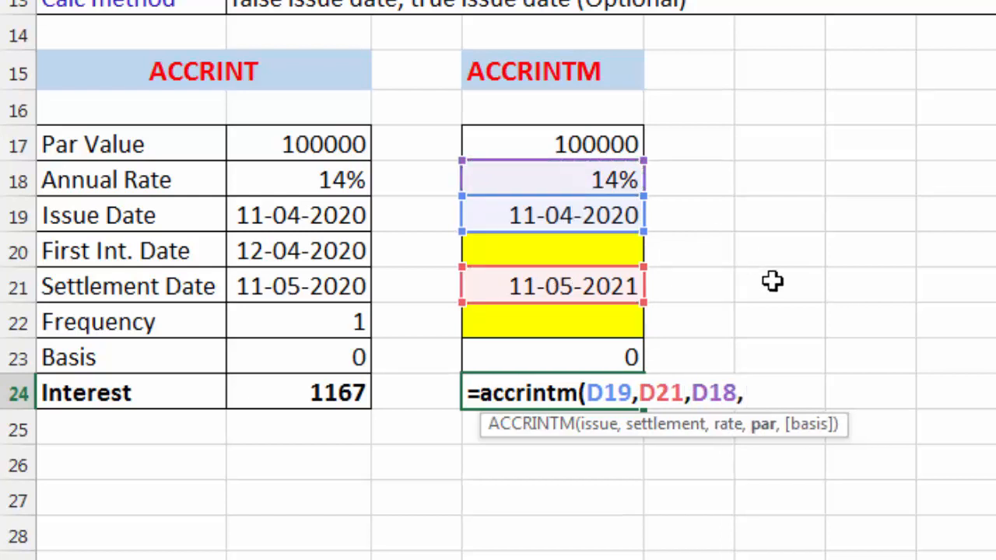
pyautogui.click(595, 146)
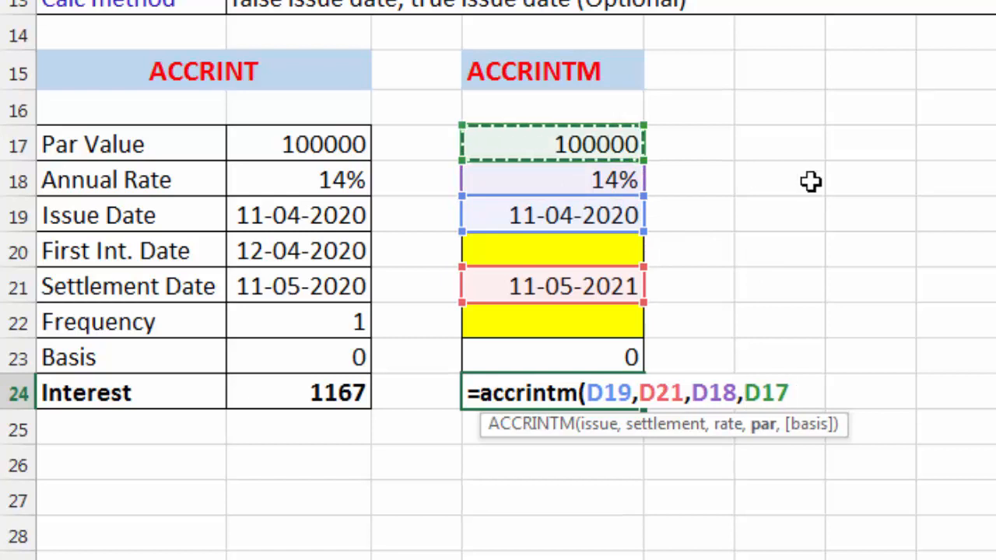
pyautogui.write(',')
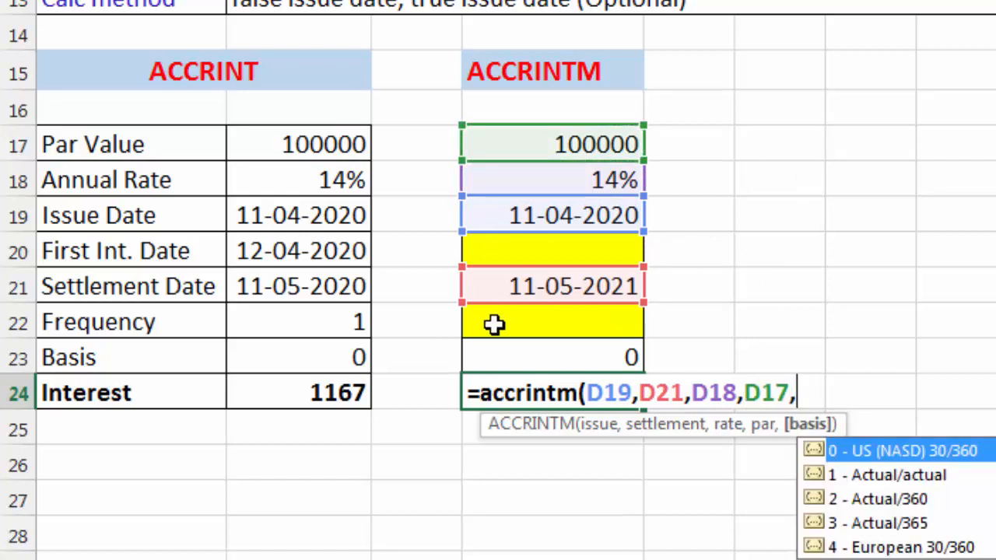
pyautogui.click(519, 354)
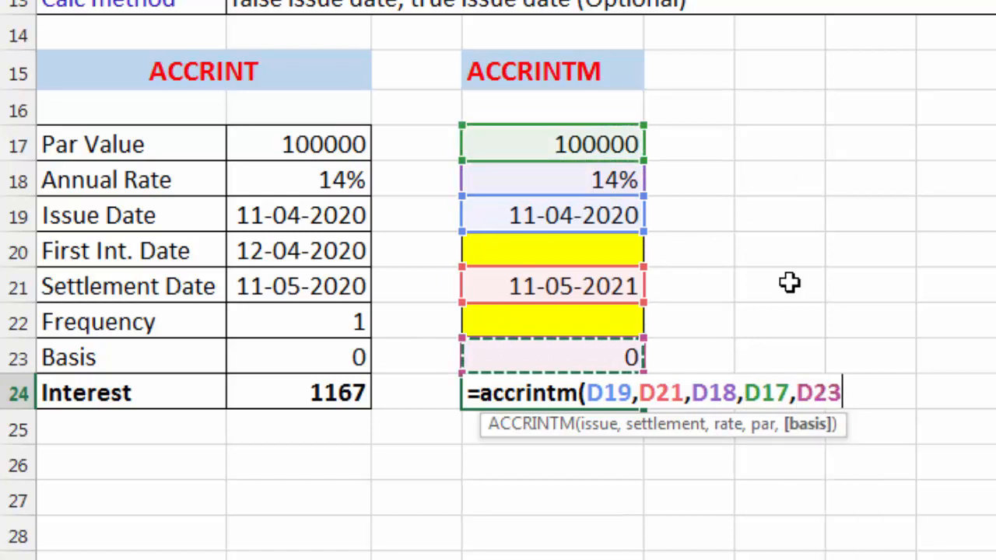
pyautogui.write(')')
pyautogui.press('Return')
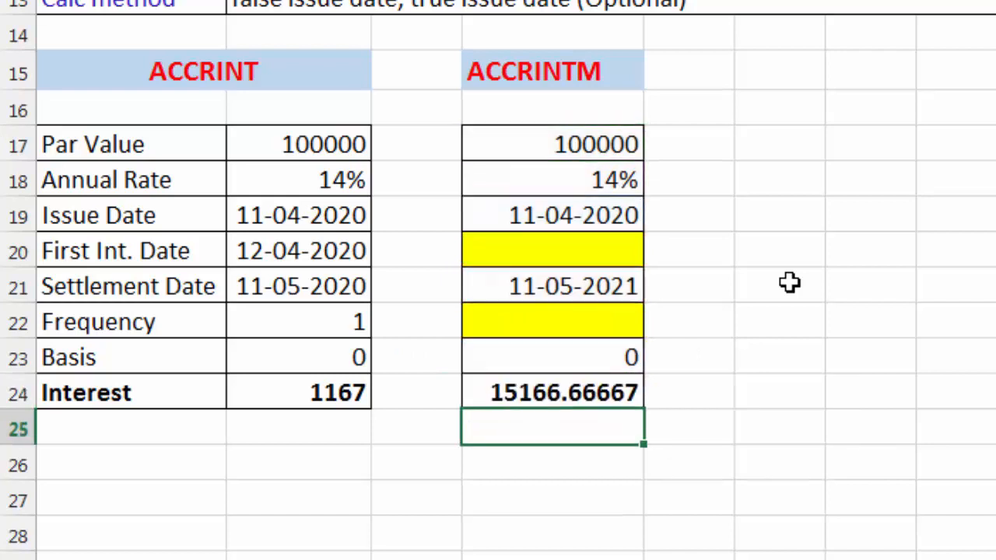
# - Reduce the ACCRINTM interest in D24 to zero decimal places
pyautogui.click(584, 385)
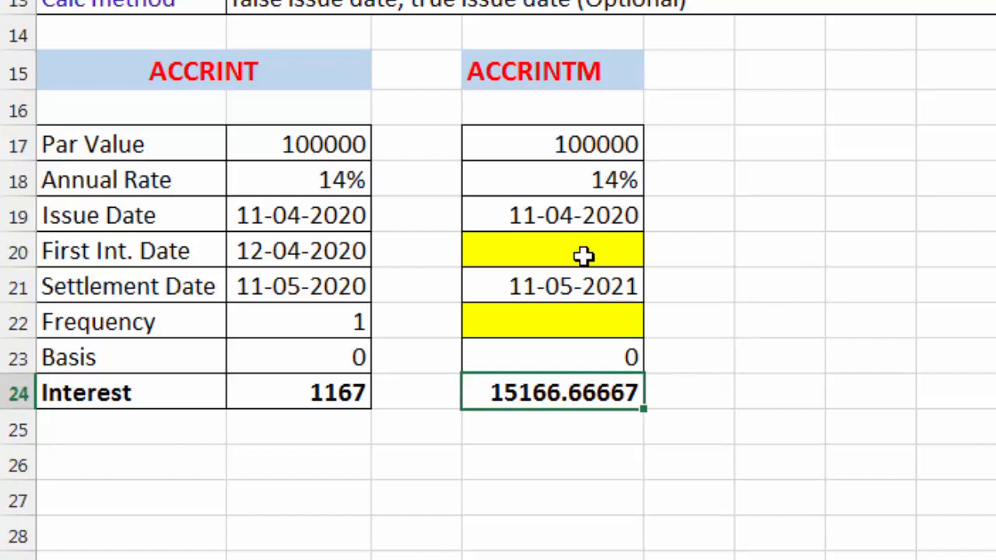
pyautogui.hotkey('alt', 'h')
pyautogui.press('9')
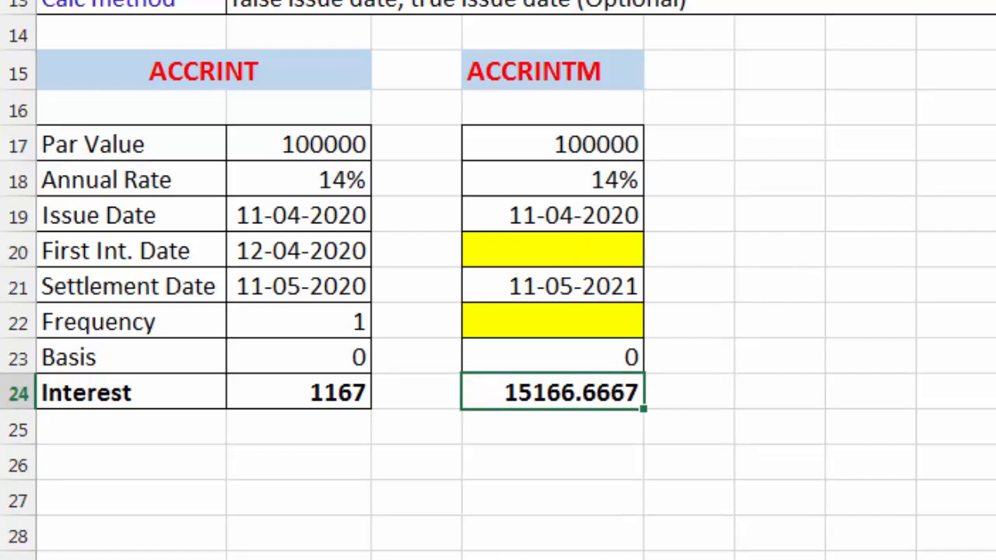
pyautogui.hotkey('alt', 'h')
pyautogui.press('9')
pyautogui.hotkey('alt', 'h')
pyautogui.press('9')
pyautogui.hotkey('alt', 'h')
pyautogui.press('9')
pyautogui.hotkey('alt', 'h')
pyautogui.press('9')
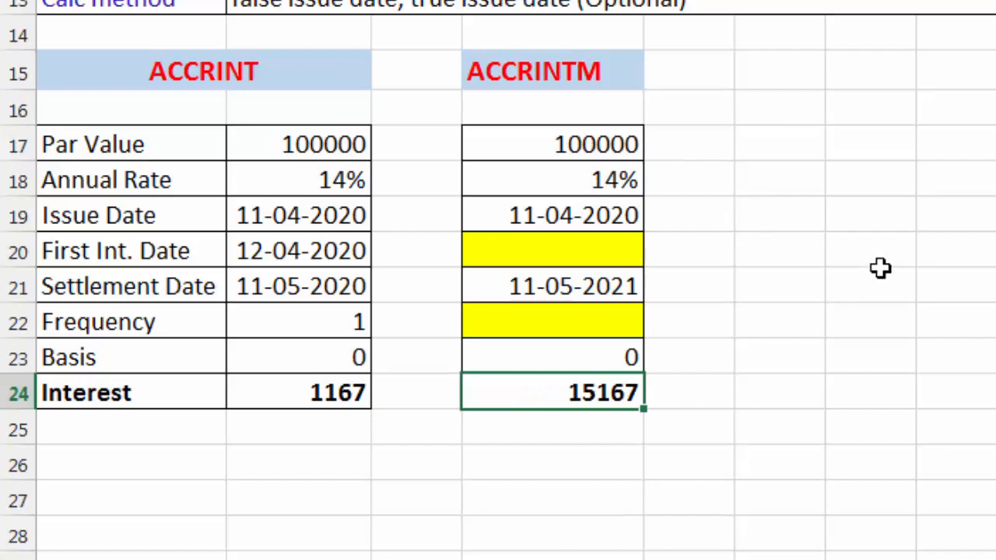
pyautogui.click(796, 365)
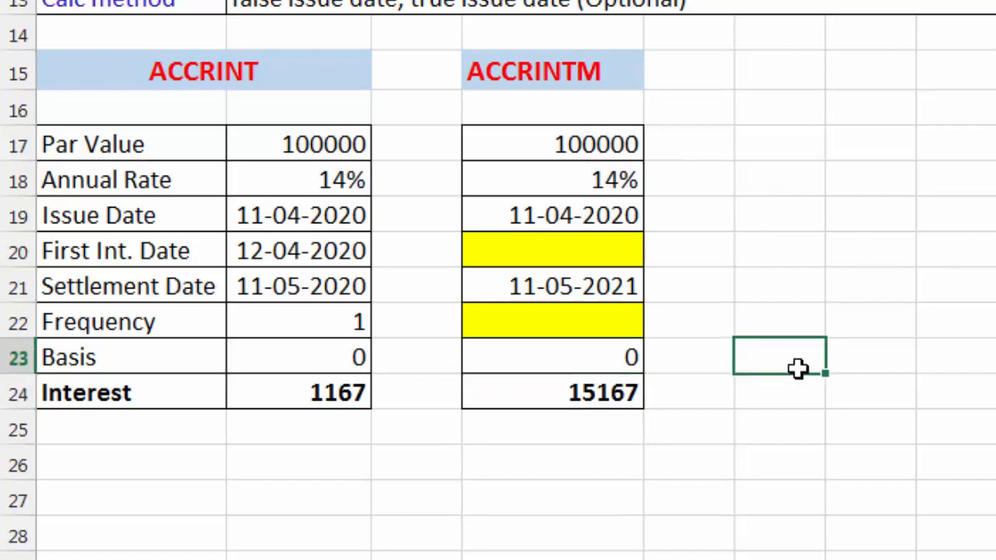
# - Review the ACCRINTM example's rate, par value and settlement date, and compare the interest results in B24 and D24
pyautogui.click(528, 180)
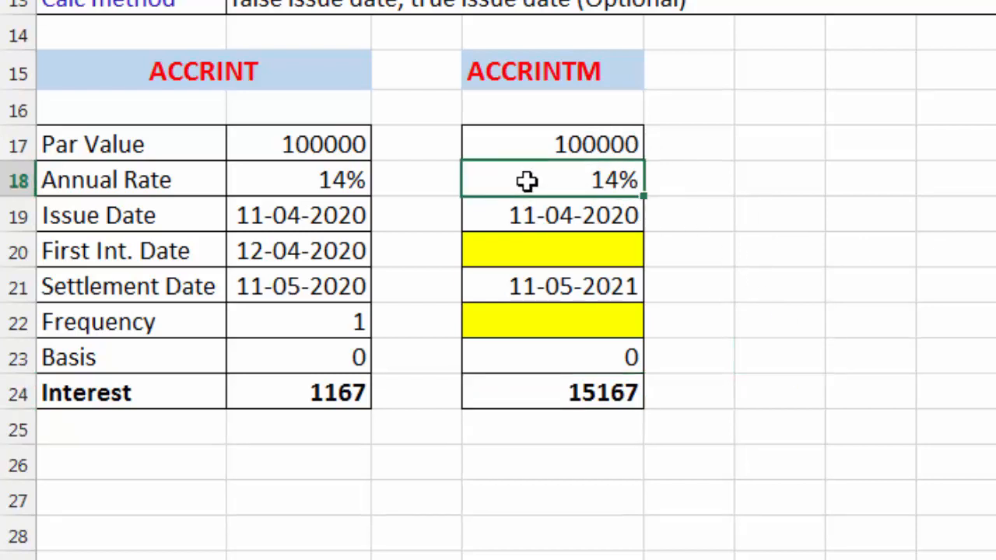
pyautogui.click(529, 142)
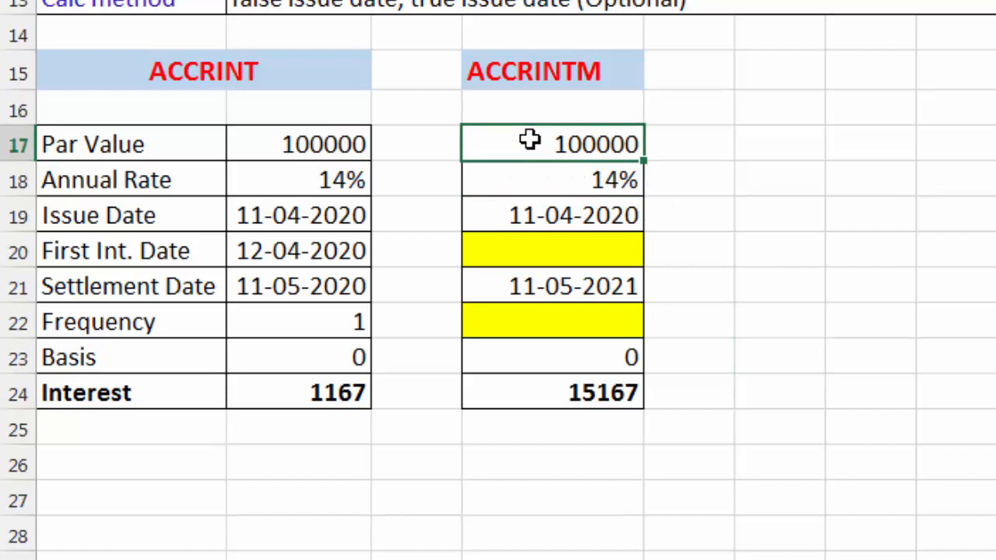
pyautogui.click(564, 279)
pyautogui.click(589, 393)
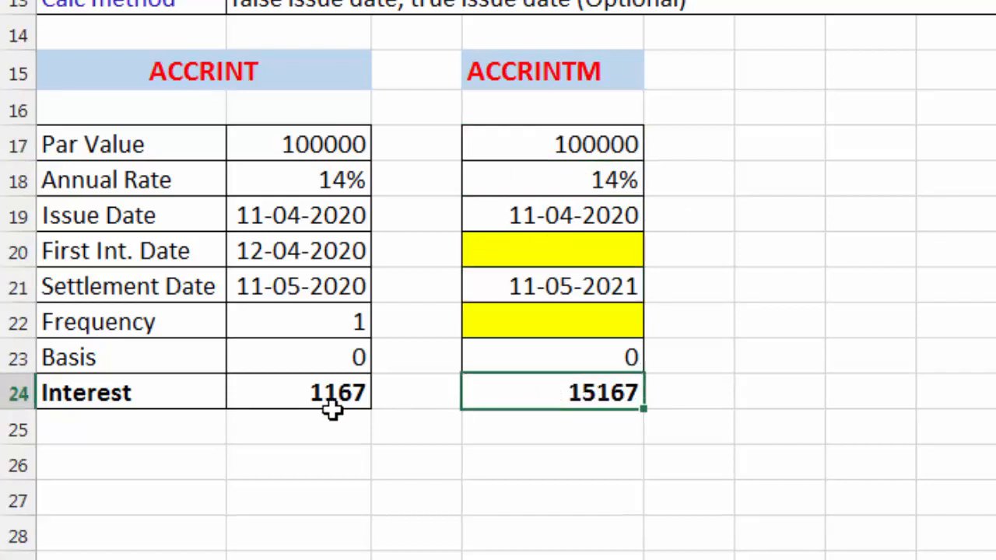
pyautogui.click(318, 391)
pyautogui.click(489, 394)
pyautogui.click(781, 395)
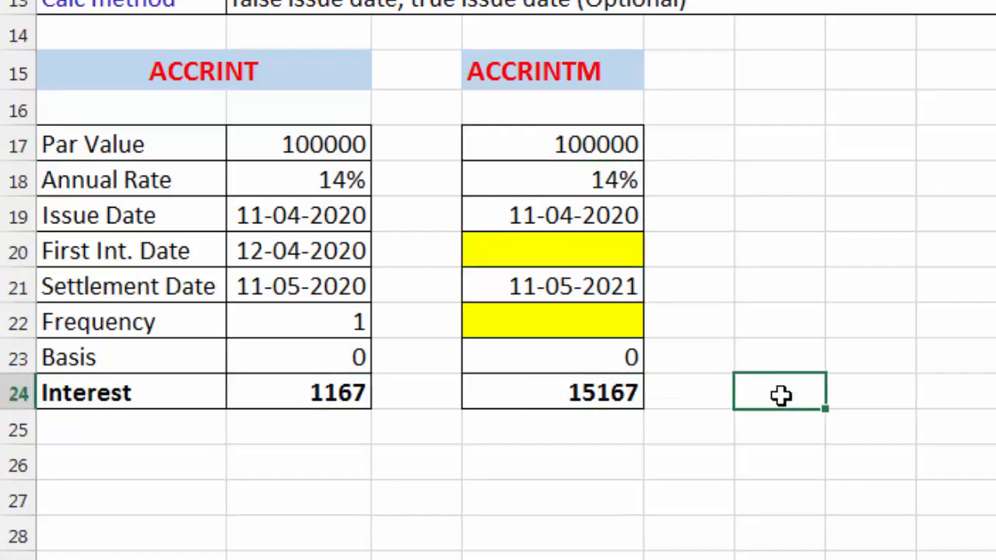
pyautogui.click(722, 425)
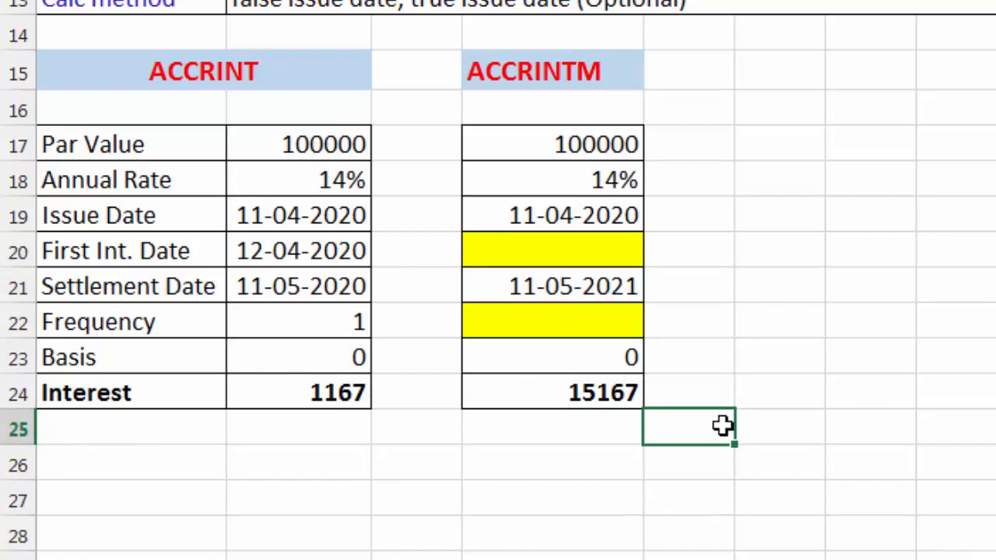